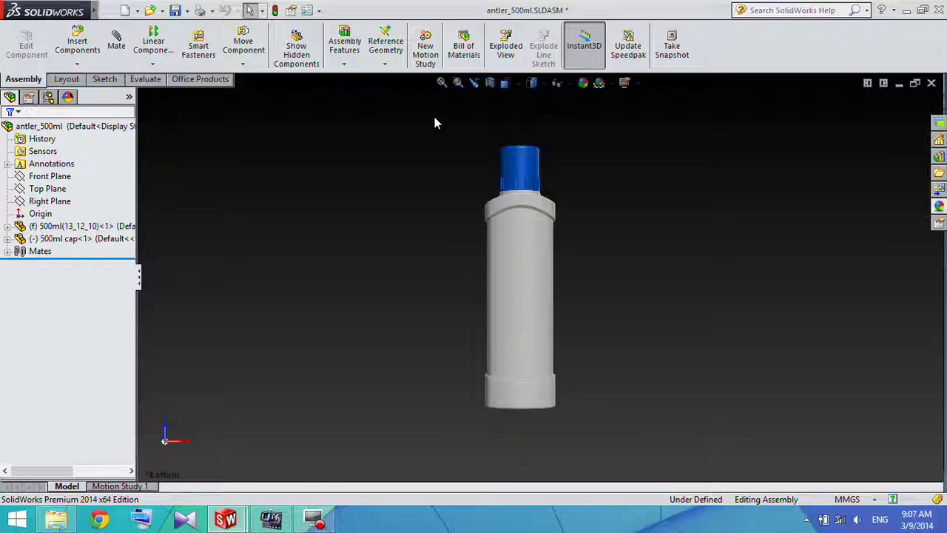
Step: Open the 500ml(13_12_10) bottle component as its own part from the assembly
{"action": "right_click", "coordinate": [516, 261]}
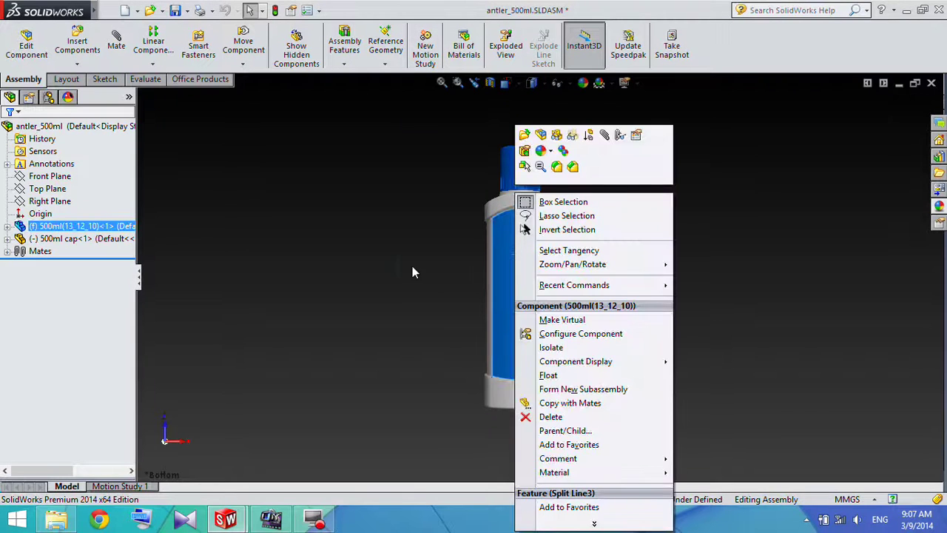
{"action": "left_click", "coordinate": [413, 272]}
{"action": "mouse_move", "coordinate": [412, 264]}
{"action": "middle_mouse_down"}
{"action": "mouse_move", "coordinate": [376, 317]}
{"action": "mouse_move", "coordinate": [298, 300]}
{"action": "mouse_move", "coordinate": [578, 338]}
{"action": "mouse_move", "coordinate": [529, 164]}
{"action": "mouse_move", "coordinate": [564, 285]}
{"action": "mouse_move", "coordinate": [417, 347]}
{"action": "mouse_move", "coordinate": [440, 292]}
{"action": "mouse_move", "coordinate": [518, 292]}
{"action": "middle_mouse_up"}
{"action": "right_click", "coordinate": [524, 292]}
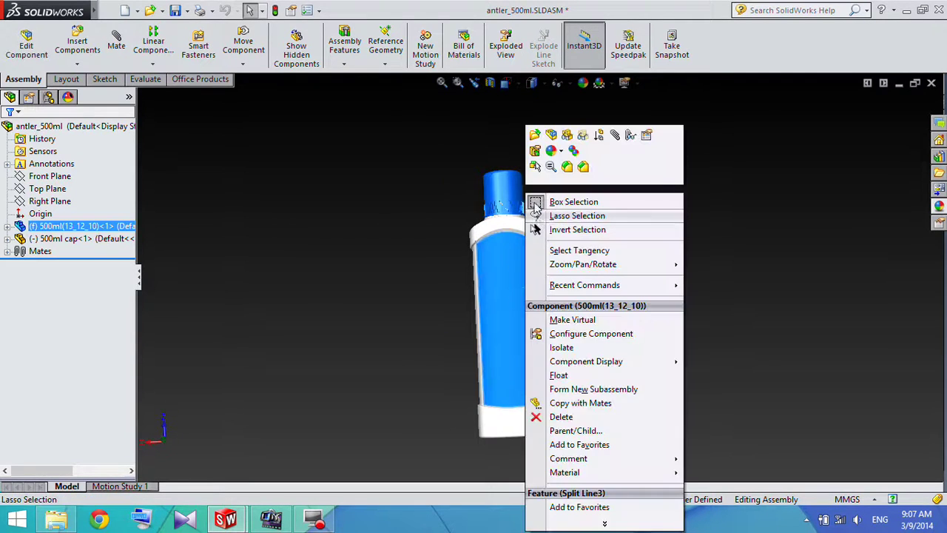
{"action": "left_click", "coordinate": [535, 134]}
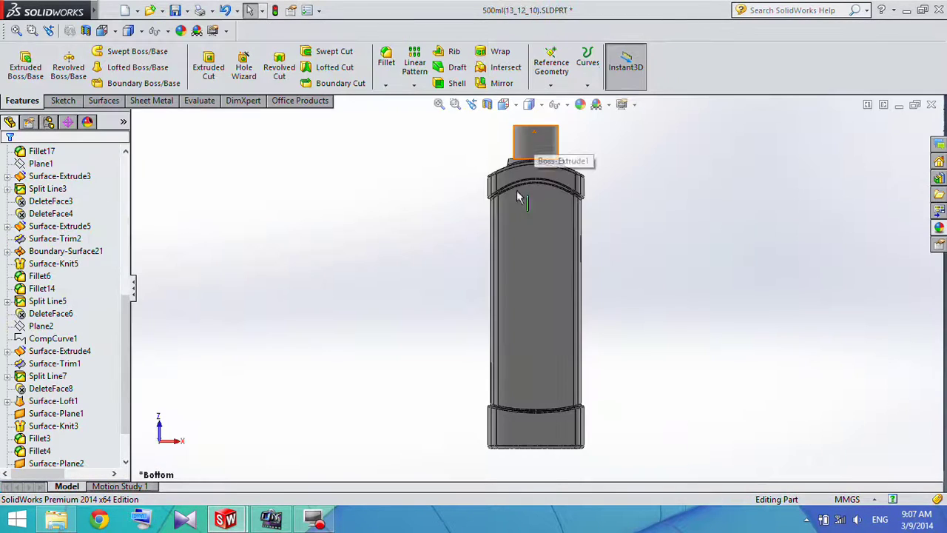
Step: Orbit and zoom the bottle to look at its end opening
{"action": "middle_click_drag", "start_coordinate": [370, 205], "coordinate": [231, 308]}
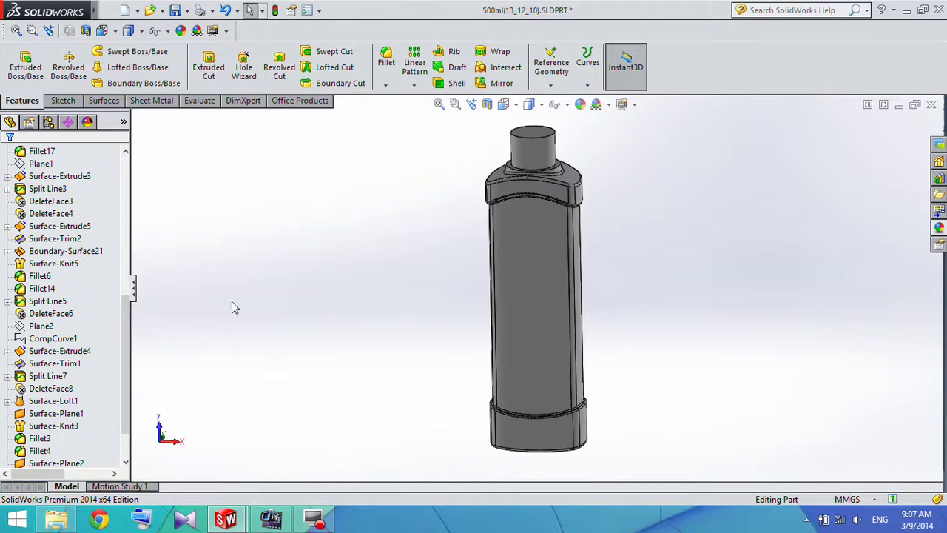
{"action": "left_click_drag", "start_coordinate": [124, 316], "coordinate": [125, 348]}
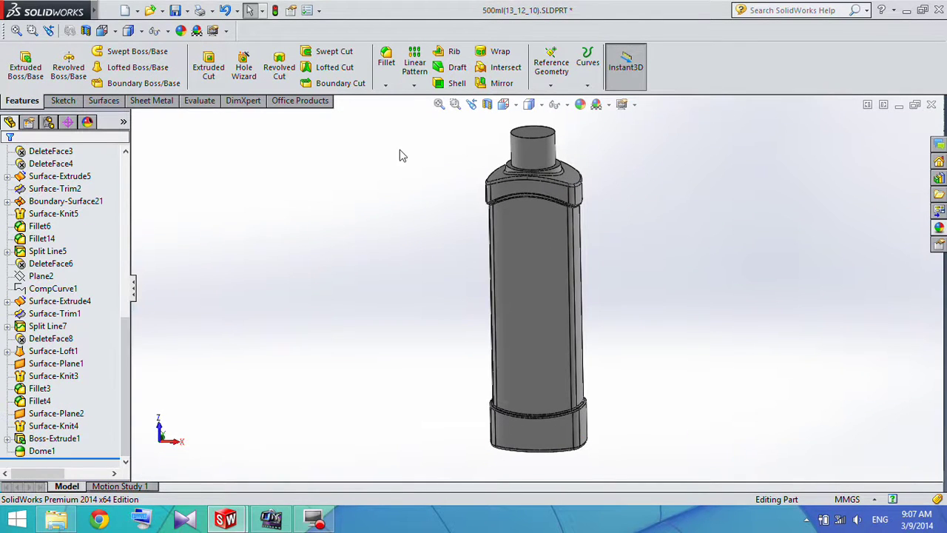
{"action": "mouse_move", "coordinate": [353, 274]}
{"action": "middle_mouse_down"}
{"action": "mouse_move", "coordinate": [587, 199]}
{"action": "mouse_move", "coordinate": [290, 224]}
{"action": "mouse_move", "coordinate": [285, 332]}
{"action": "mouse_move", "coordinate": [298, 281]}
{"action": "middle_mouse_up"}
{"action": "scroll", "coordinate": [292, 244], "scroll_direction": "down", "scroll_amount": 3}
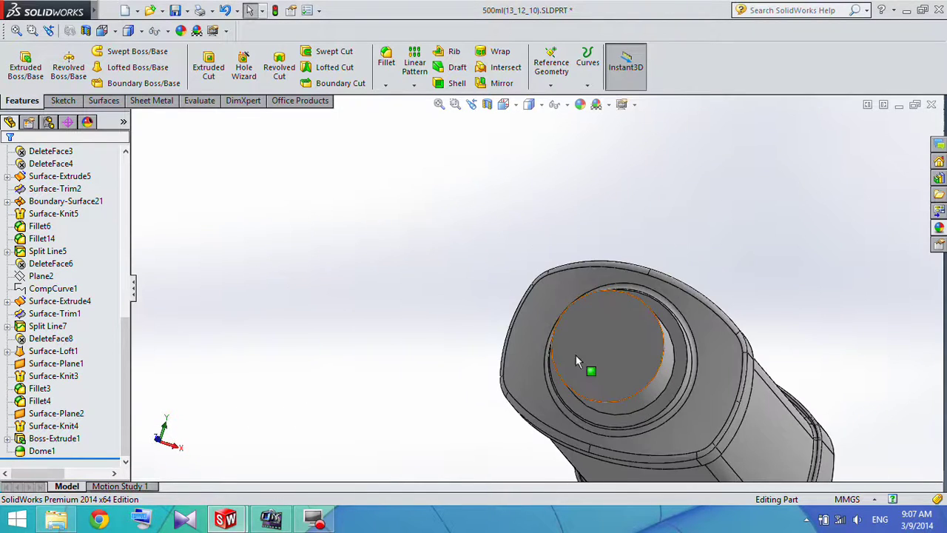
{"action": "scroll", "coordinate": [585, 363], "scroll_direction": "down", "scroll_amount": 2}
{"action": "scroll", "coordinate": [674, 415], "scroll_direction": "down", "scroll_amount": 2}
{"action": "scroll", "coordinate": [673, 411], "scroll_direction": "down", "scroll_amount": 2}
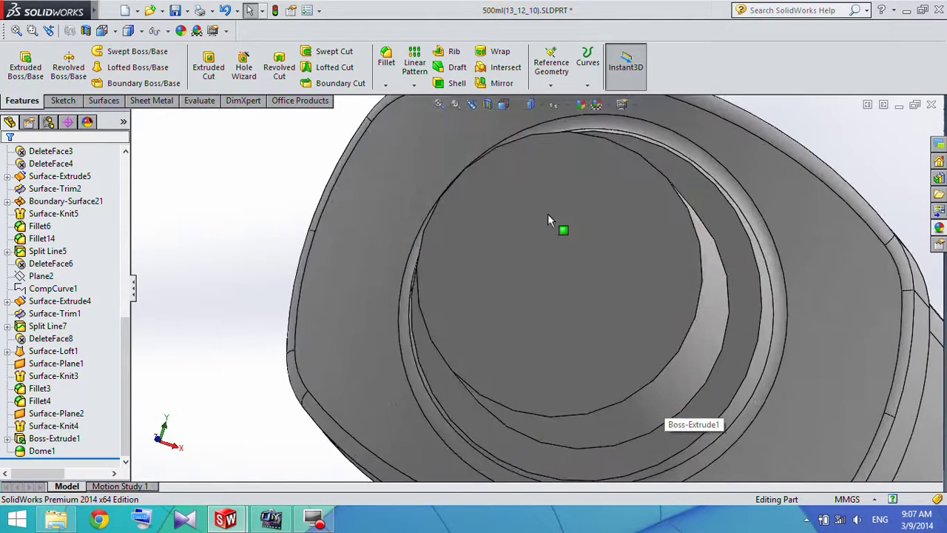
Step: Start a 1 mm shell removing the inner circular end face, with preview on
{"action": "left_click", "coordinate": [454, 83]}
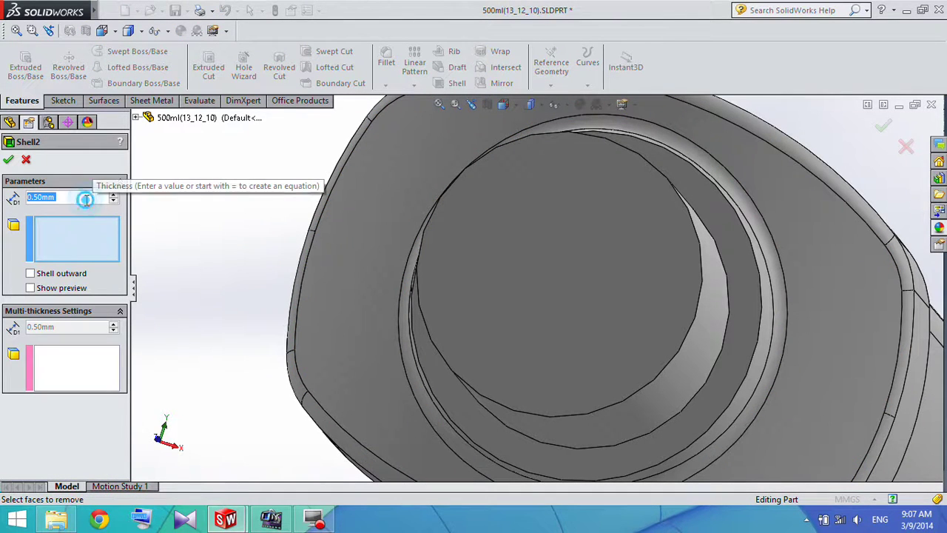
{"action": "type", "text": "1."}
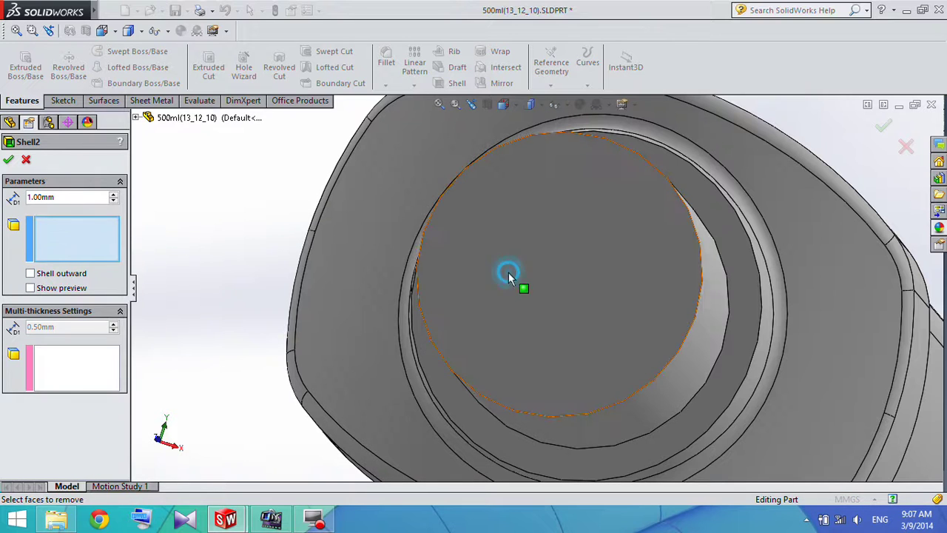
{"action": "left_click", "coordinate": [508, 275]}
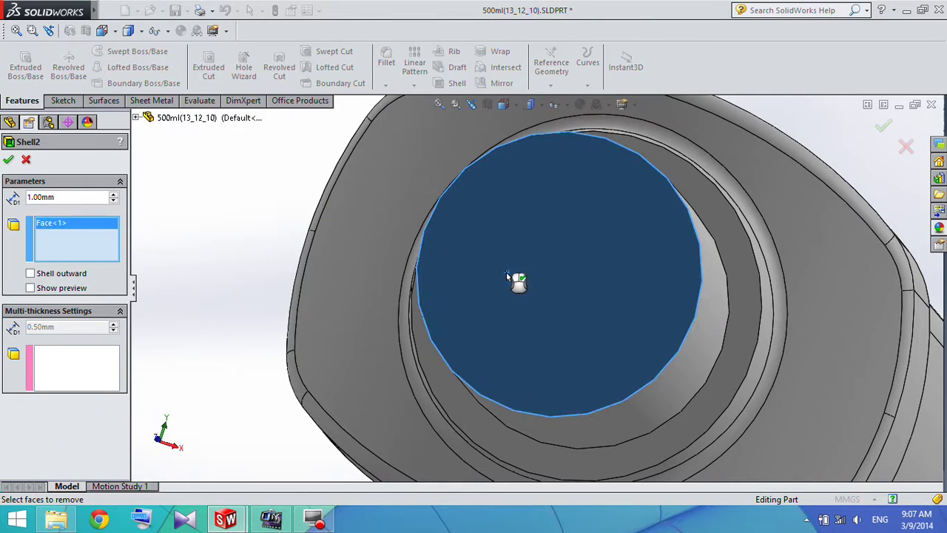
{"action": "left_click", "coordinate": [30, 288]}
{"action": "left_click", "coordinate": [29, 288]}
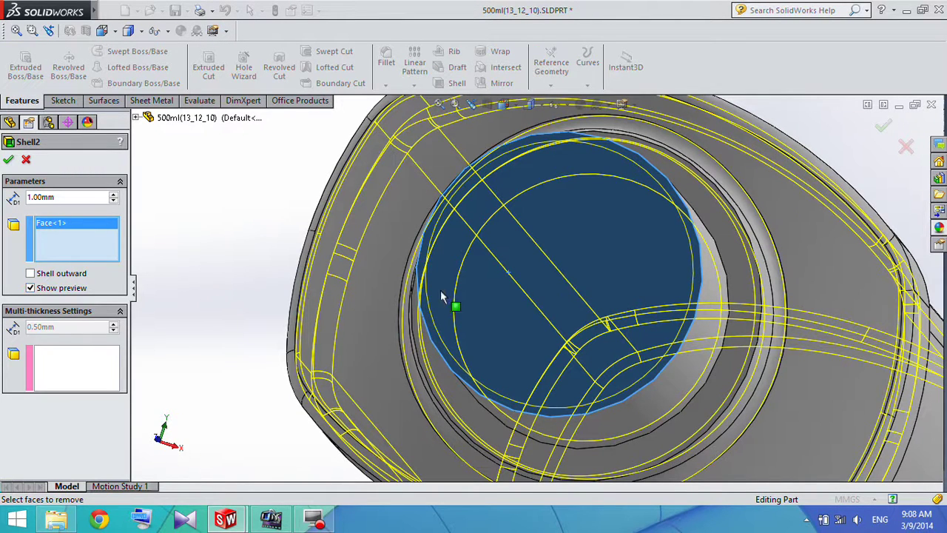
Step: Reduce the shell wall thickness to 0.5 mm and apply Shell2
{"action": "left_click_drag", "start_coordinate": [53, 199], "coordinate": [2, 211]}
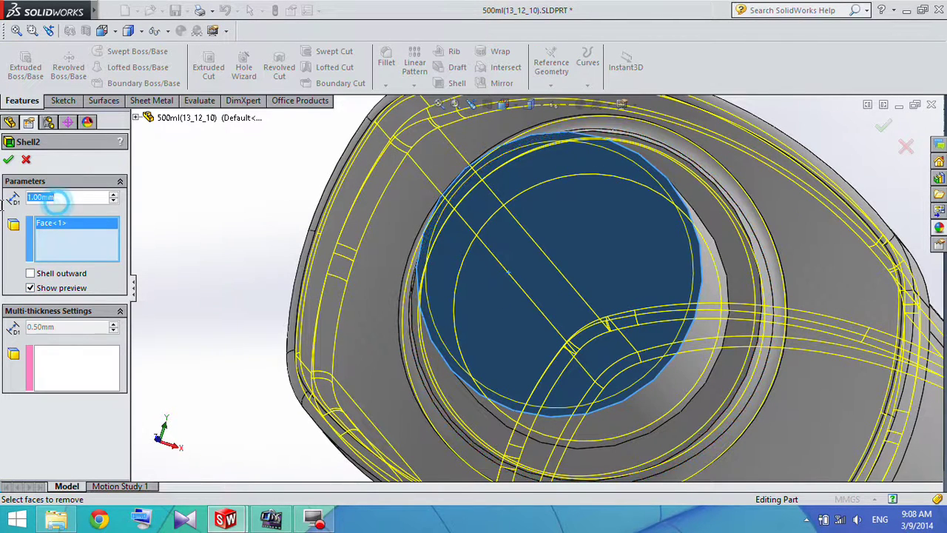
{"action": "type", "text": ".5"}
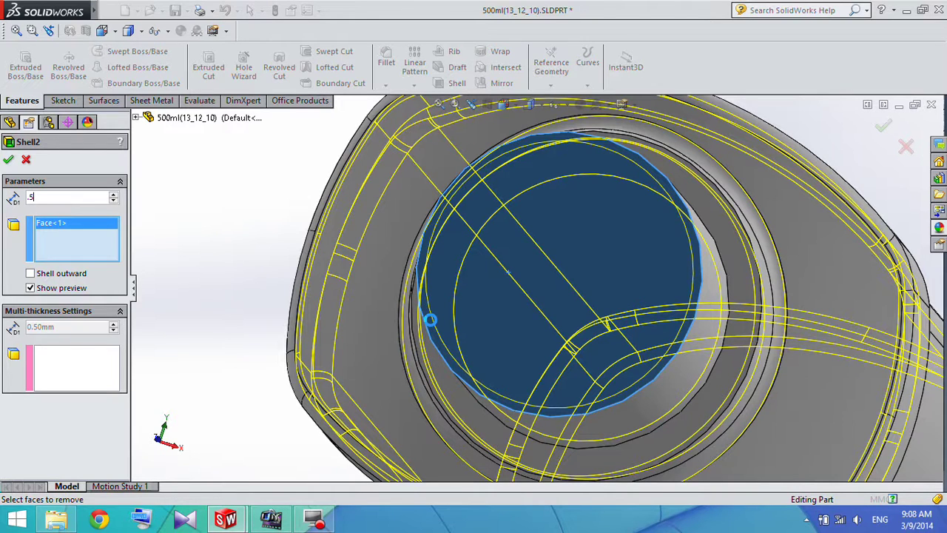
{"action": "key", "text": "Return"}
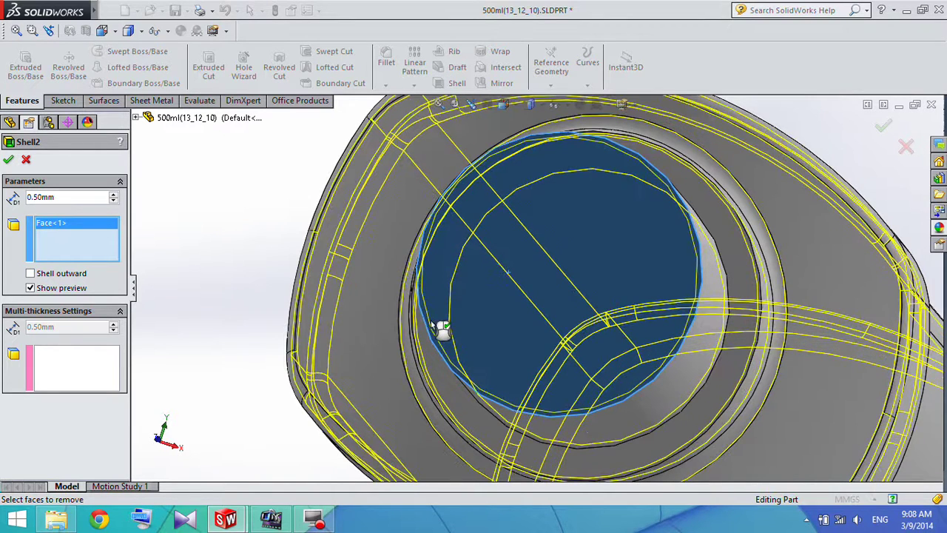
{"action": "left_click", "coordinate": [218, 287]}
{"action": "left_click", "coordinate": [10, 160]}
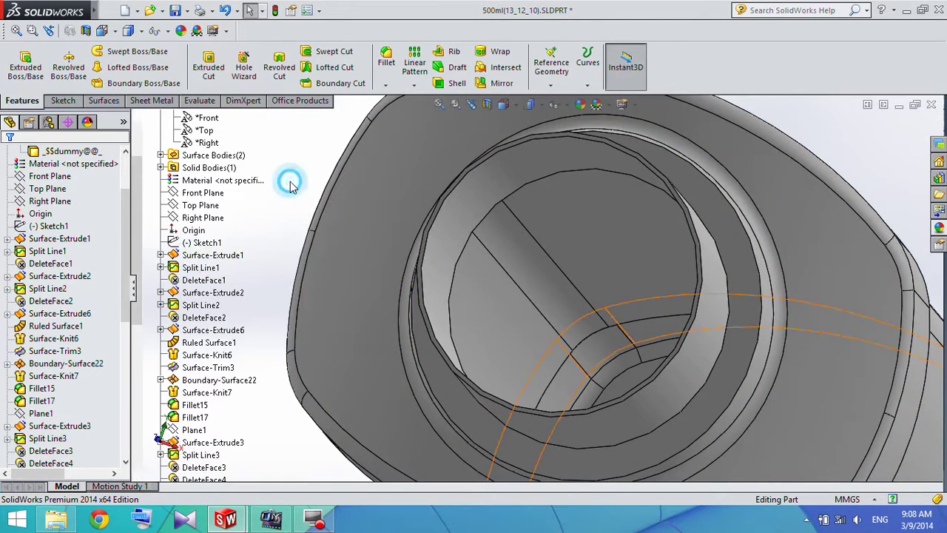
Step: Zoom out and switch the shelled bottle to the Bottom view
{"action": "scroll", "coordinate": [375, 182], "scroll_direction": "up", "scroll_amount": 5}
{"action": "scroll", "coordinate": [392, 210], "scroll_direction": "up", "scroll_amount": 2}
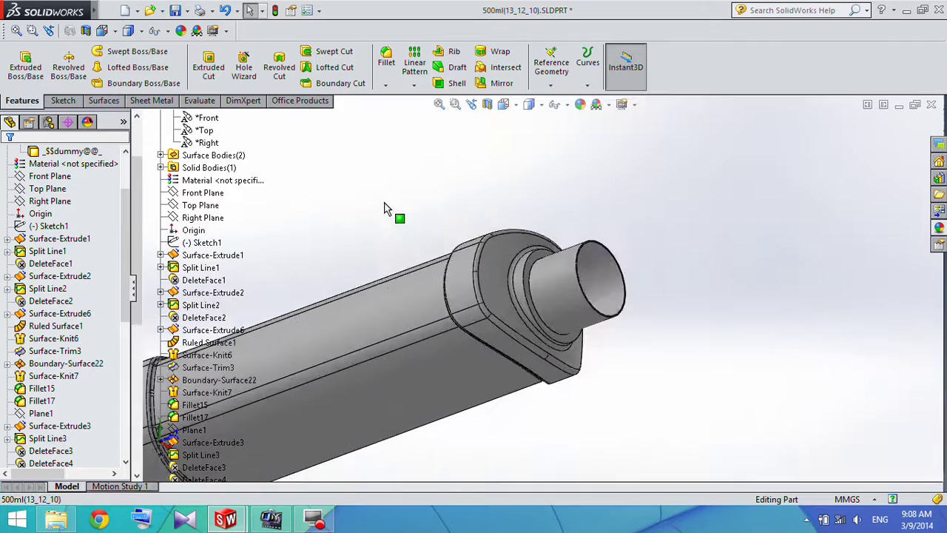
{"action": "left_click", "coordinate": [515, 105]}
{"action": "left_click", "coordinate": [522, 174]}
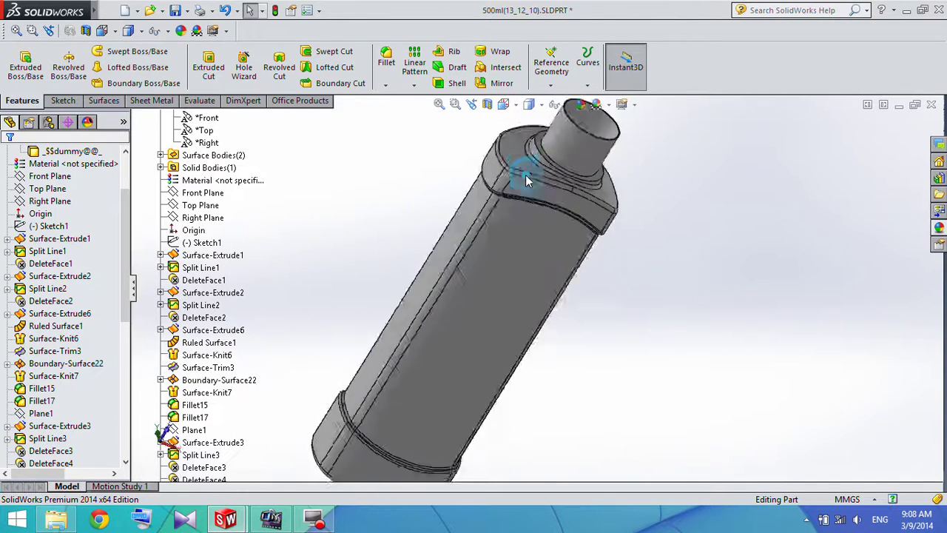
Step: Preview a Section View cut along the Top Plane and accept it
{"action": "left_click", "coordinate": [487, 104]}
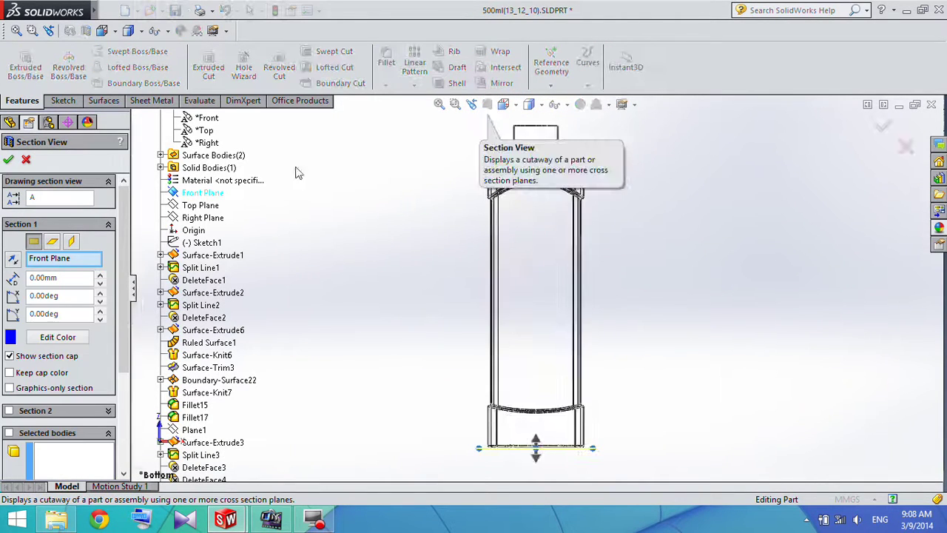
{"action": "mouse_move", "coordinate": [457, 141]}
{"action": "middle_mouse_down"}
{"action": "mouse_move", "coordinate": [513, 296]}
{"action": "mouse_move", "coordinate": [500, 409]}
{"action": "middle_mouse_up"}
{"action": "scroll", "coordinate": [185, 181], "scroll_direction": "up", "scroll_amount": 2}
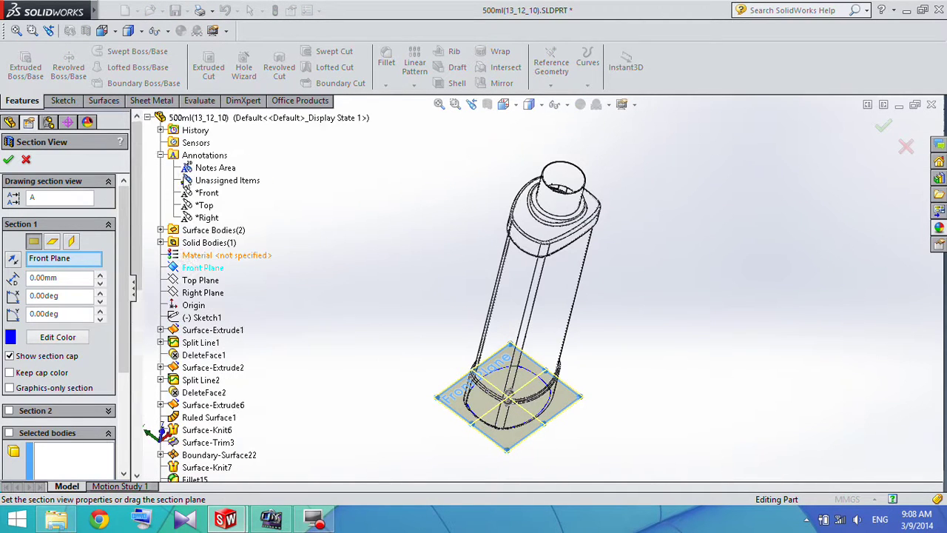
{"action": "left_click", "coordinate": [197, 286]}
{"action": "mouse_move", "coordinate": [415, 351]}
{"action": "middle_mouse_down"}
{"action": "mouse_move", "coordinate": [442, 426]}
{"action": "mouse_move", "coordinate": [438, 360]}
{"action": "middle_mouse_up"}
{"action": "left_click", "coordinate": [9, 160]}
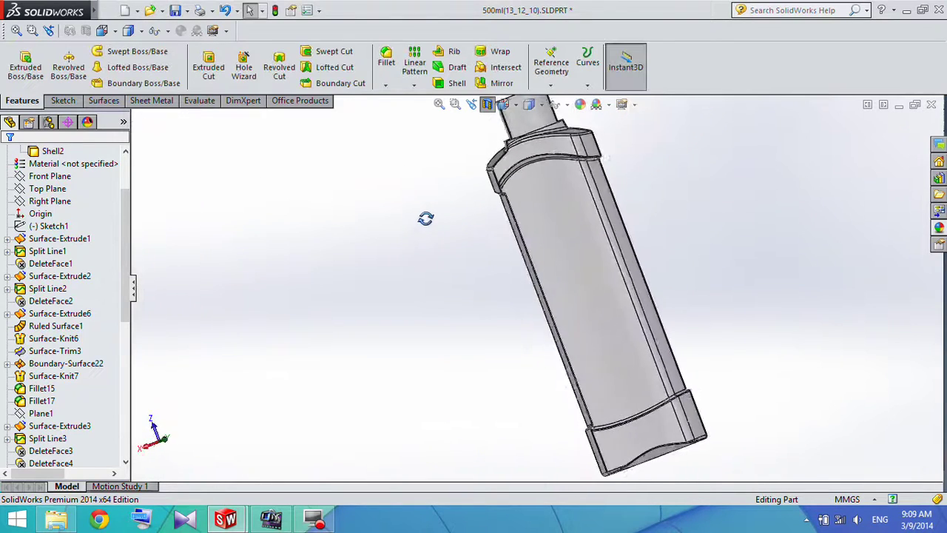
Step: Turn off the section cut and orbit the whole shelled bottle
{"action": "scroll", "coordinate": [562, 194], "scroll_direction": "down", "scroll_amount": 3}
{"action": "scroll", "coordinate": [539, 255], "scroll_direction": "down", "scroll_amount": 3}
{"action": "scroll", "coordinate": [539, 256], "scroll_direction": "up", "scroll_amount": 3}
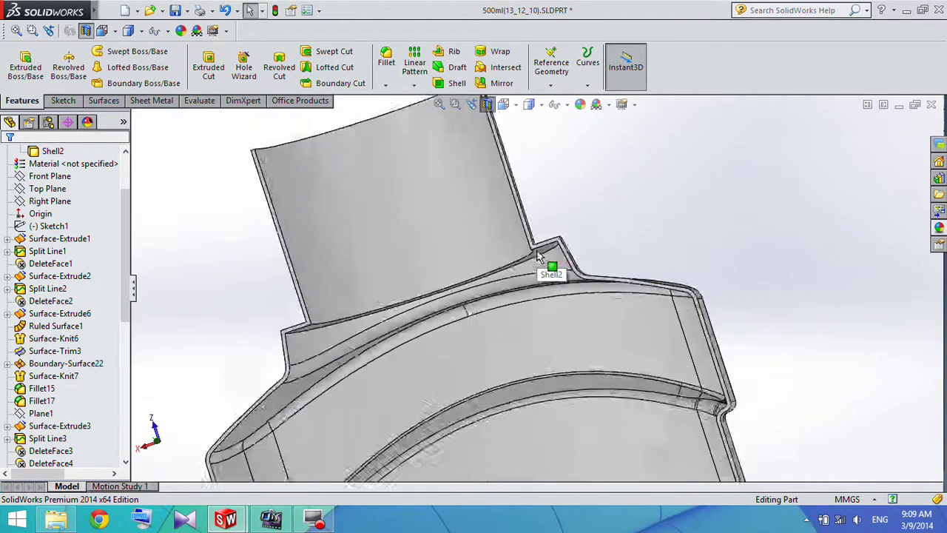
{"action": "scroll", "coordinate": [541, 263], "scroll_direction": "up", "scroll_amount": 3}
{"action": "scroll", "coordinate": [545, 270], "scroll_direction": "up", "scroll_amount": 2}
{"action": "left_click", "coordinate": [485, 105]}
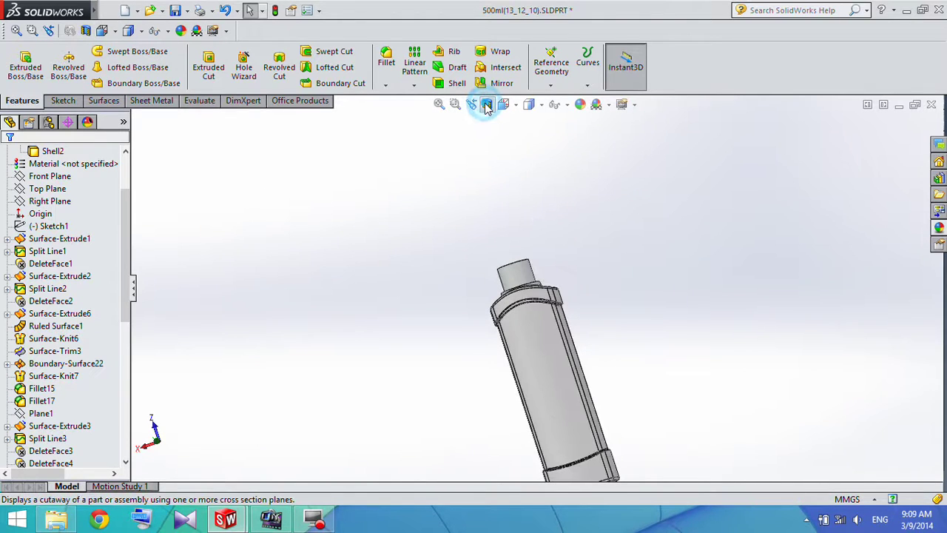
{"action": "mouse_move", "coordinate": [441, 248]}
{"action": "middle_mouse_down"}
{"action": "mouse_move", "coordinate": [486, 279]}
{"action": "mouse_move", "coordinate": [489, 222]}
{"action": "middle_mouse_up"}
Step: Snap the bottle to the Front, then the Bottom standard view, with Sketch tools showing
{"action": "left_click", "coordinate": [506, 105]}
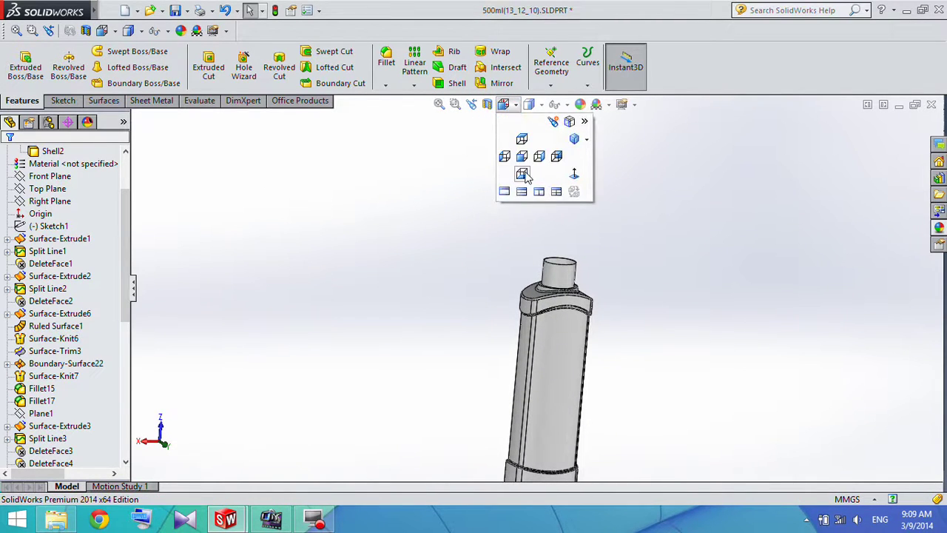
{"action": "left_click", "coordinate": [522, 173]}
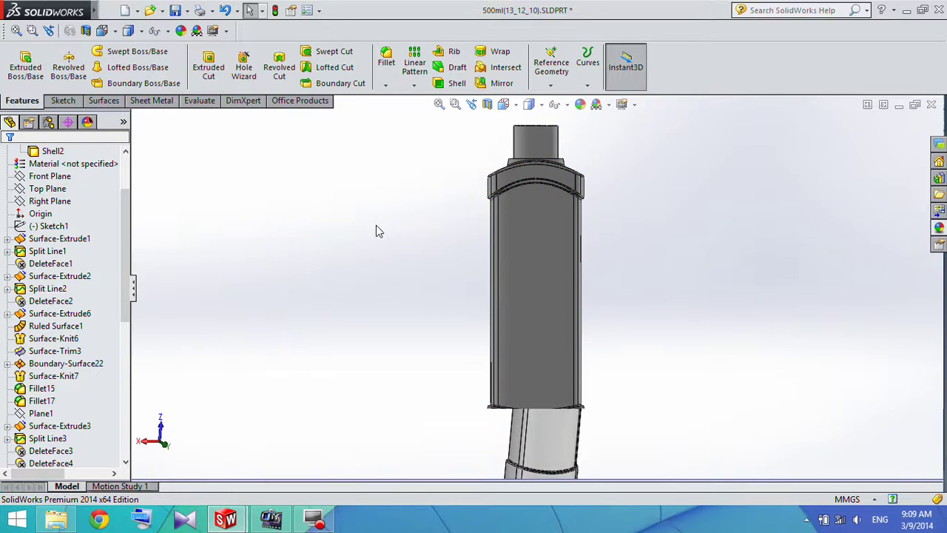
{"action": "middle_click_drag", "start_coordinate": [376, 231], "coordinate": [345, 232]}
{"action": "left_click", "coordinate": [506, 104]}
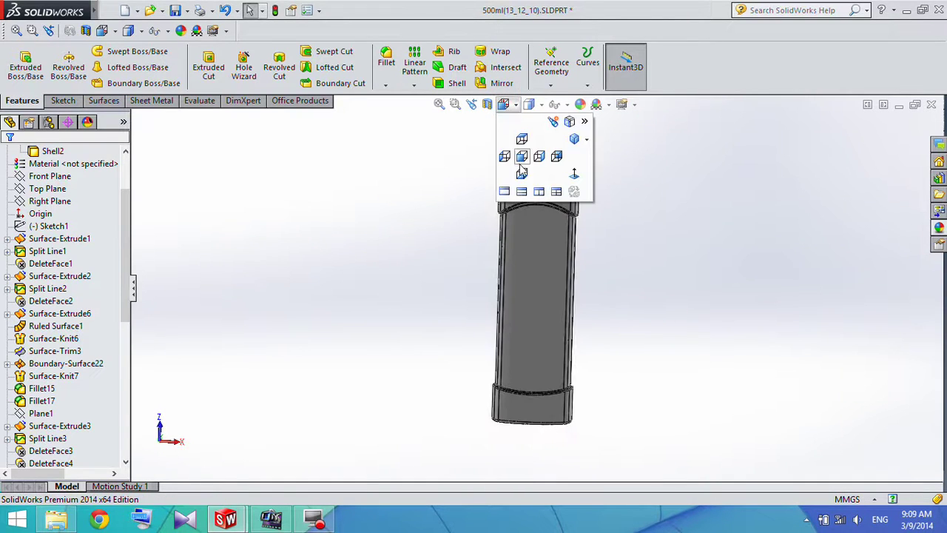
{"action": "left_click", "coordinate": [521, 172]}
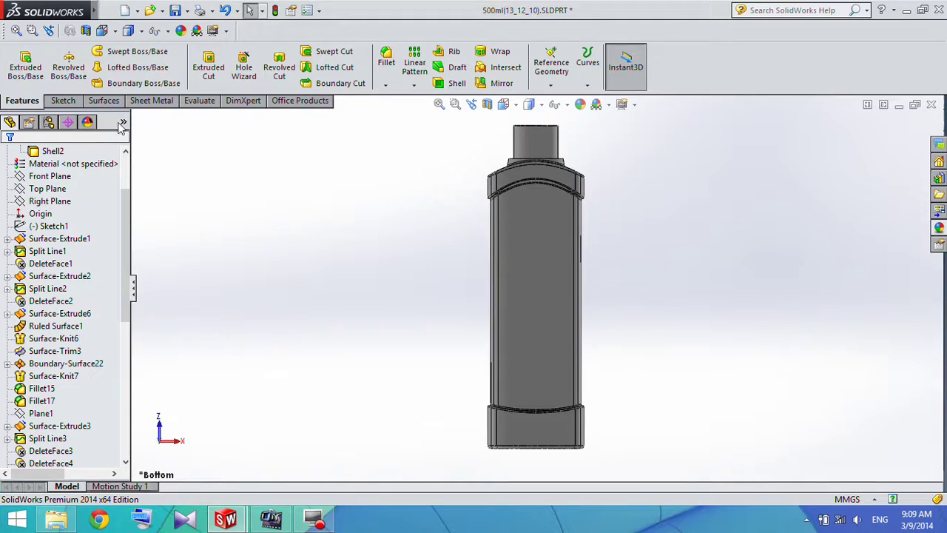
{"action": "left_click", "coordinate": [63, 100]}
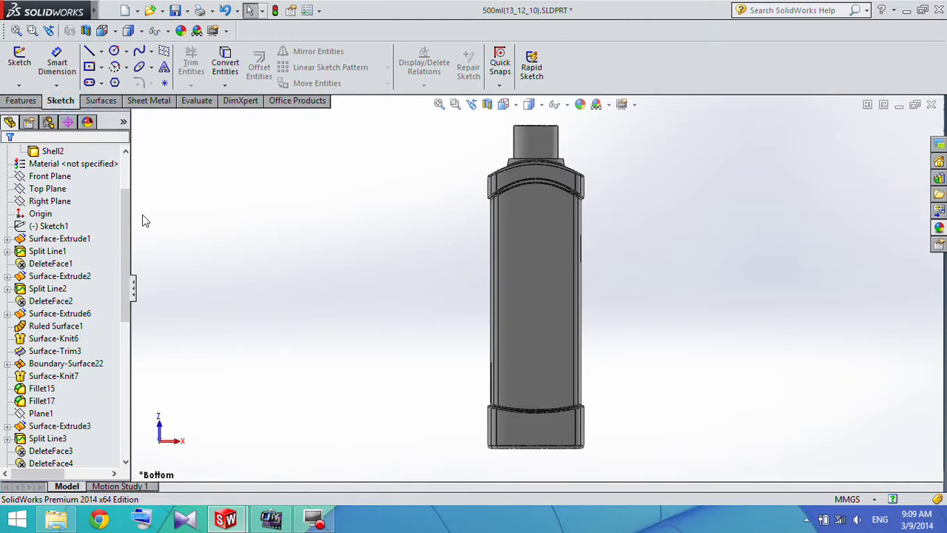
Step: Sketch a corner rectangle on the Top Plane enclosing the entire bottle outline
{"action": "left_click", "coordinate": [45, 190]}
{"action": "right_click", "coordinate": [44, 190]}
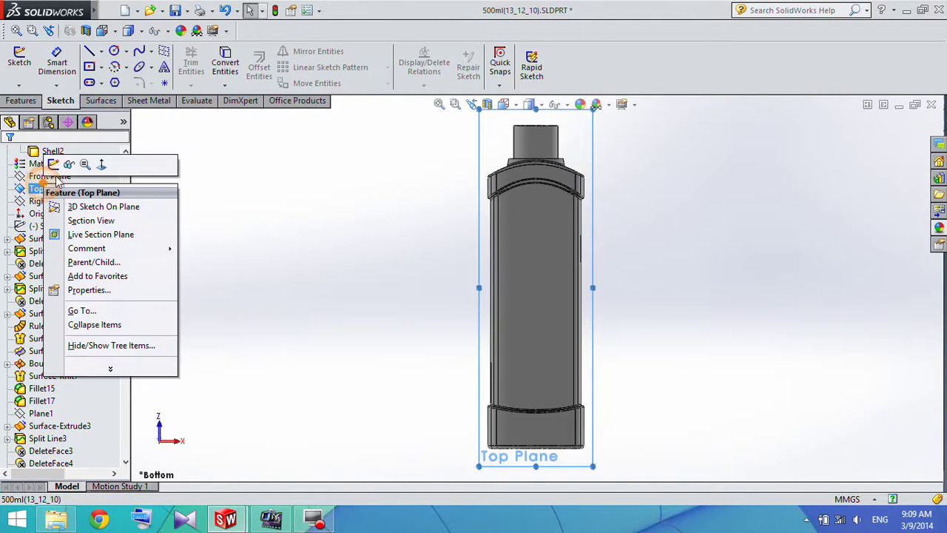
{"action": "left_click", "coordinate": [57, 162]}
{"action": "left_click", "coordinate": [89, 67]}
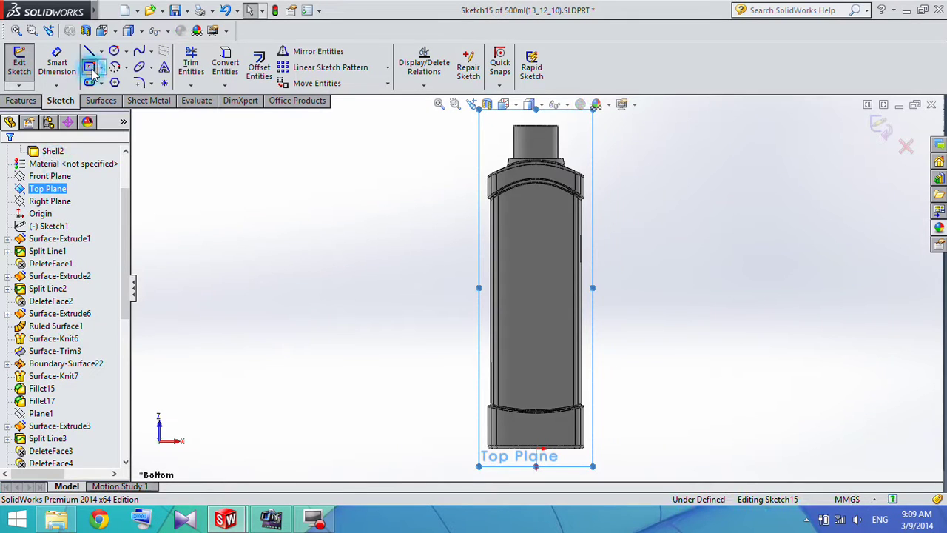
{"action": "scroll", "coordinate": [476, 185], "scroll_direction": "down", "scroll_amount": 1}
{"action": "scroll", "coordinate": [391, 185], "scroll_direction": "down", "scroll_amount": 1}
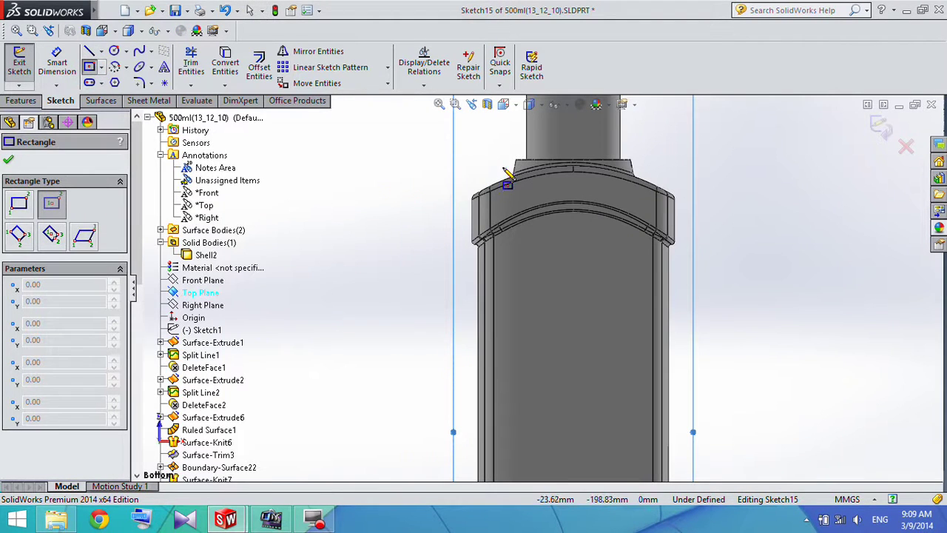
{"action": "left_click_drag", "start_coordinate": [430, 171], "coordinate": [436, 166]}
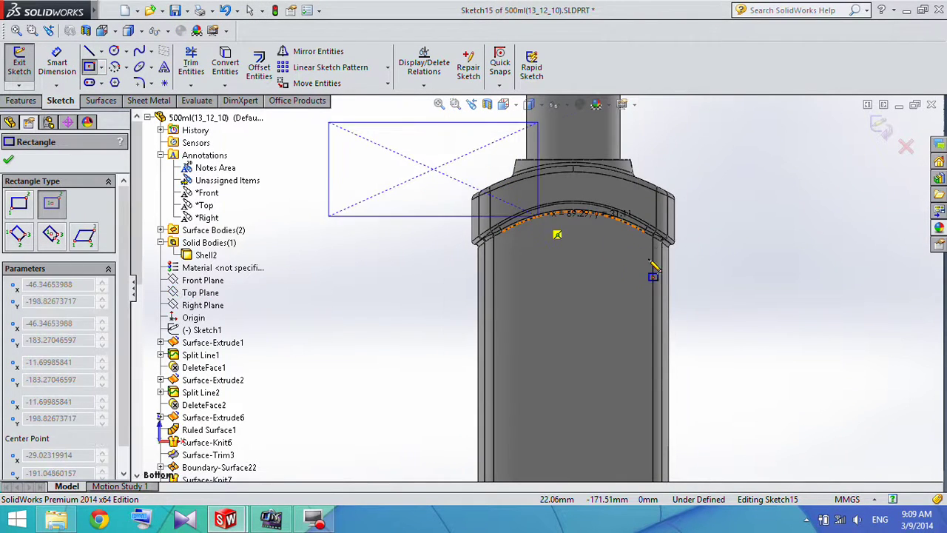
{"action": "left_click", "coordinate": [20, 213]}
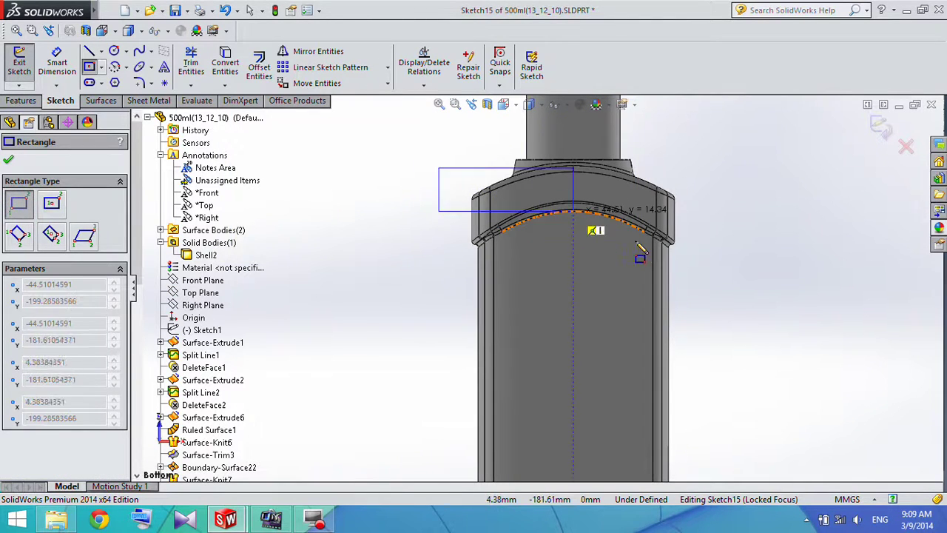
{"action": "scroll", "coordinate": [656, 334], "scroll_direction": "up", "scroll_amount": 5}
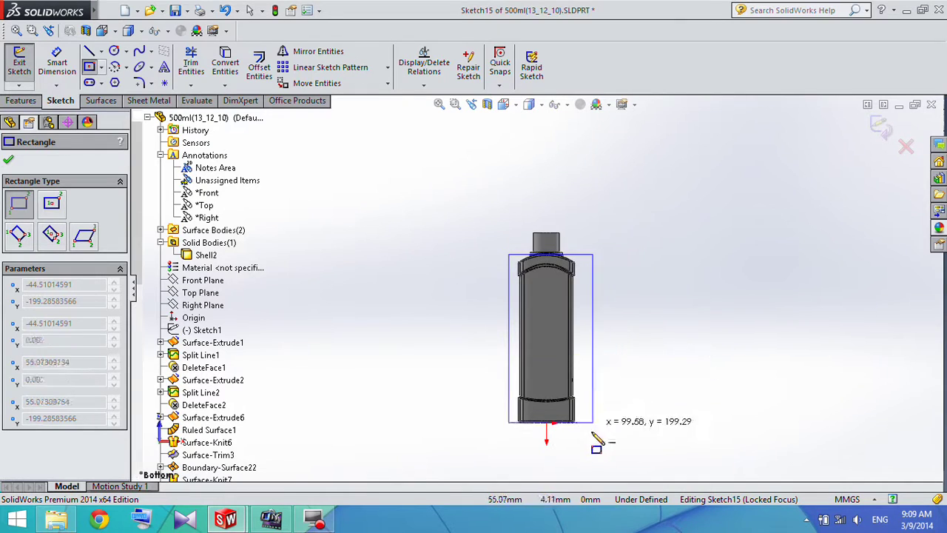
{"action": "left_click", "coordinate": [592, 447]}
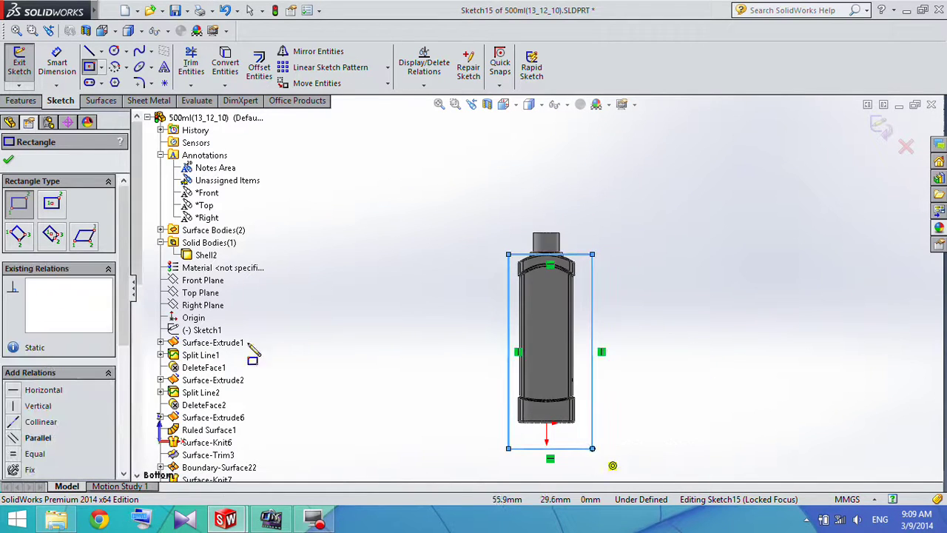
{"action": "left_click", "coordinate": [9, 159]}
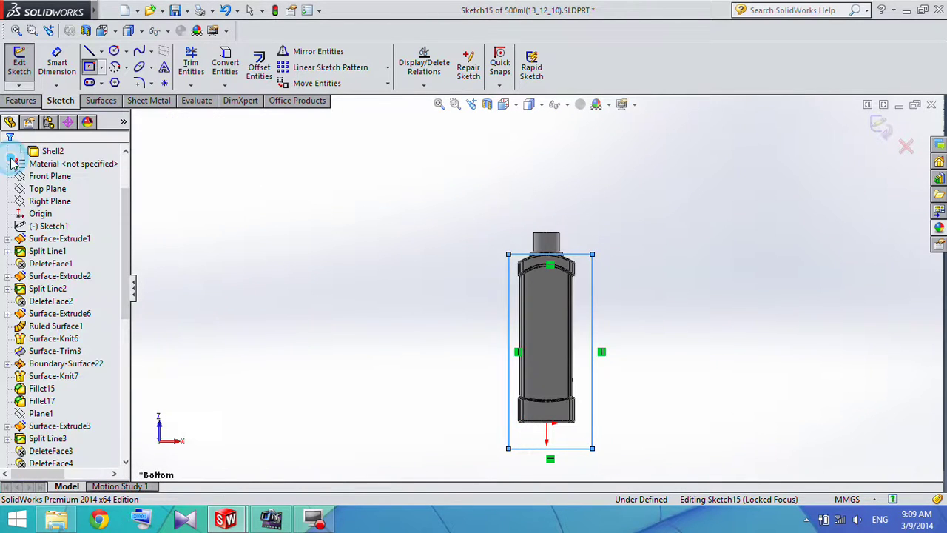
{"action": "left_click", "coordinate": [19, 102]}
Step: Extrude the rectangle 80 mm Mid Plane into an unmerged block body
{"action": "left_click", "coordinate": [26, 66]}
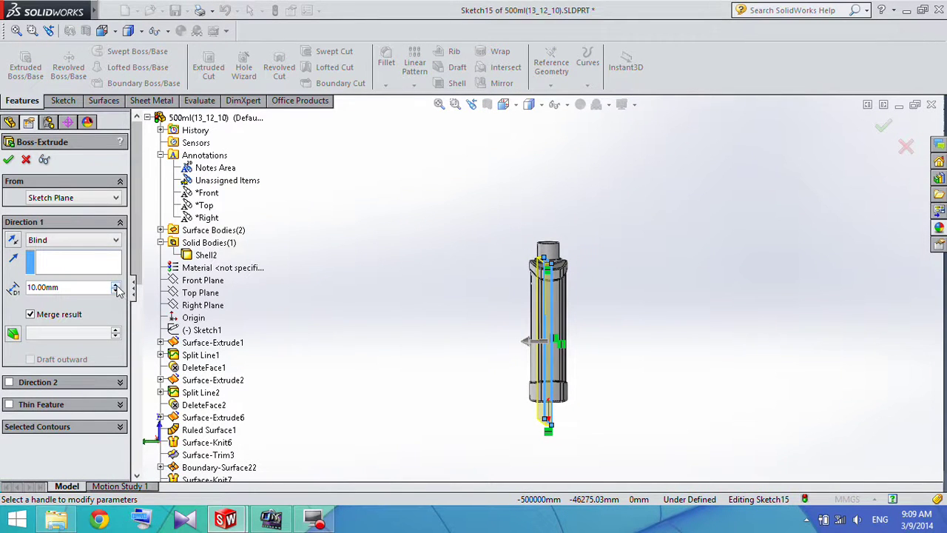
{"action": "left_click", "coordinate": [64, 241]}
{"action": "left_click", "coordinate": [49, 308]}
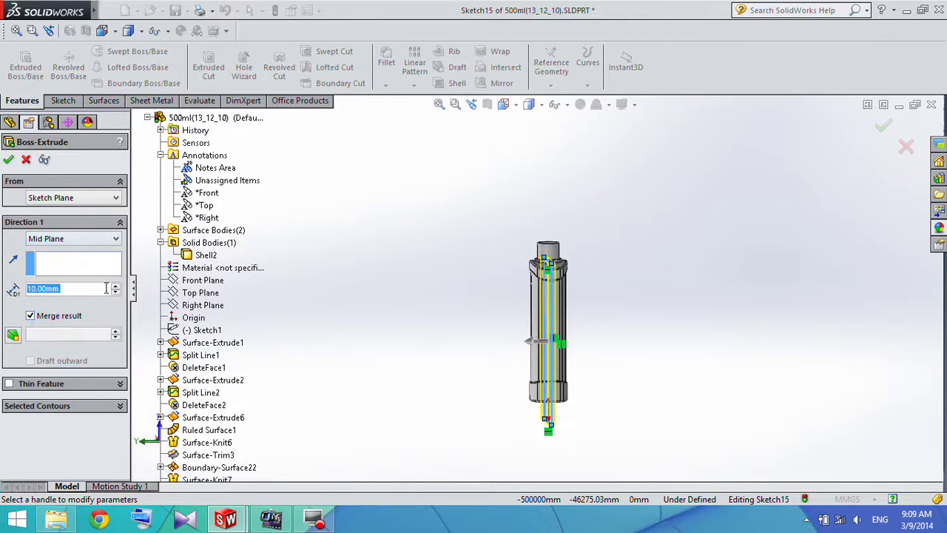
{"action": "left_click", "coordinate": [116, 286]}
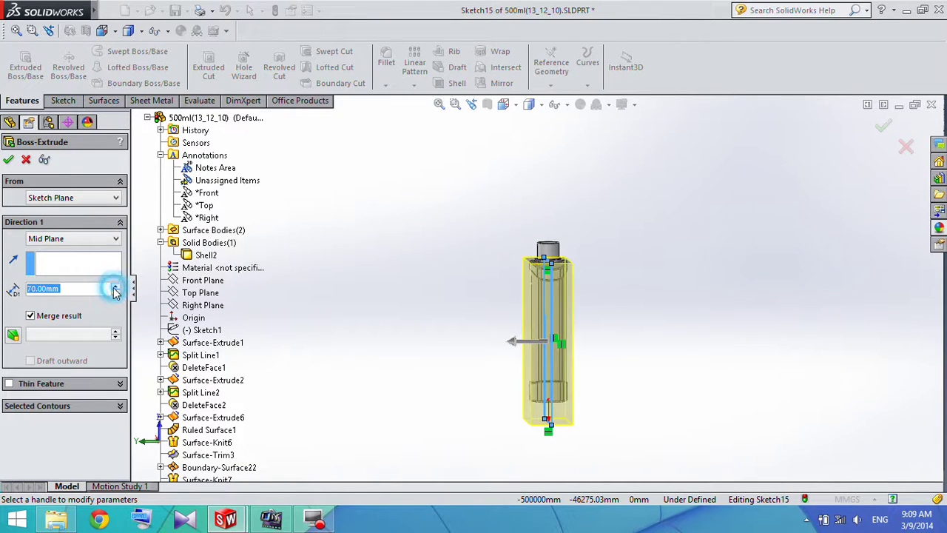
{"action": "left_click", "coordinate": [116, 287]}
{"action": "left_click", "coordinate": [115, 289]}
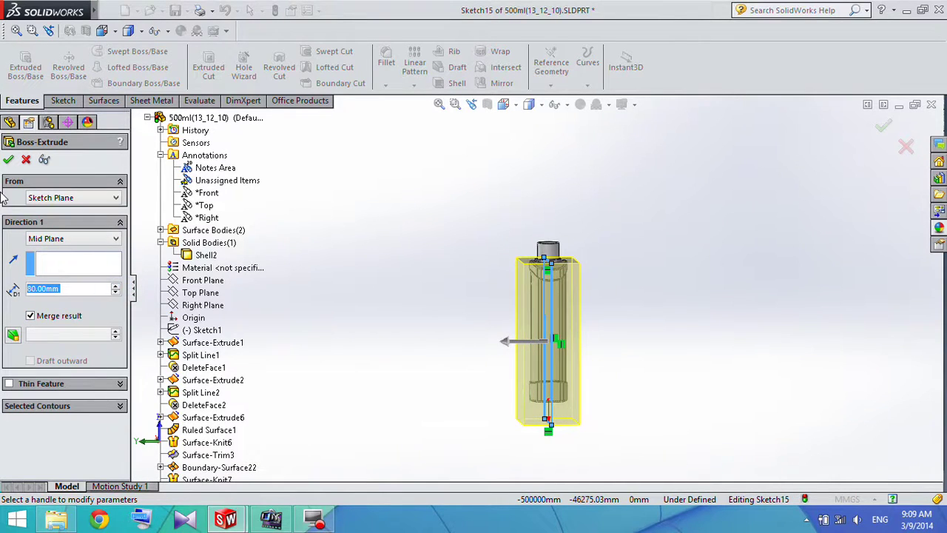
{"action": "left_click", "coordinate": [31, 316]}
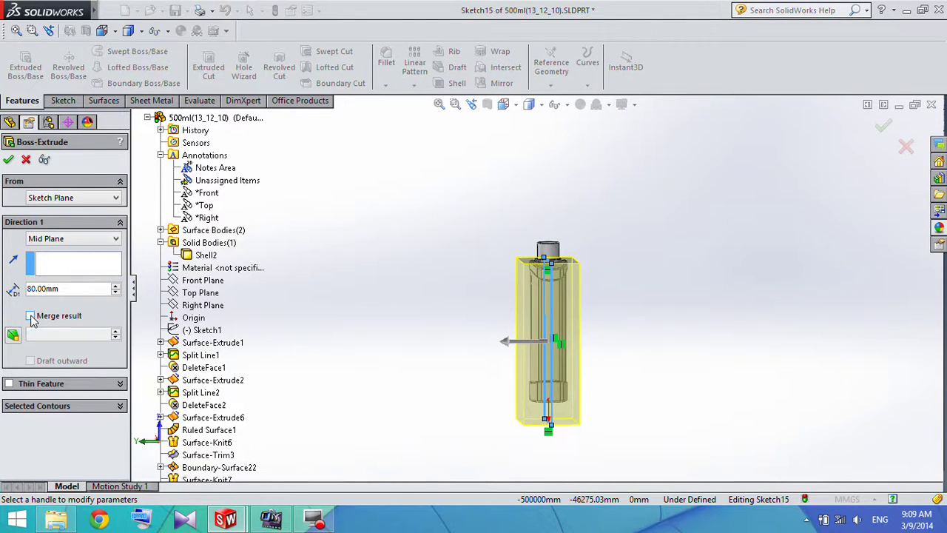
{"action": "left_click", "coordinate": [9, 162]}
{"action": "left_click", "coordinate": [319, 229]}
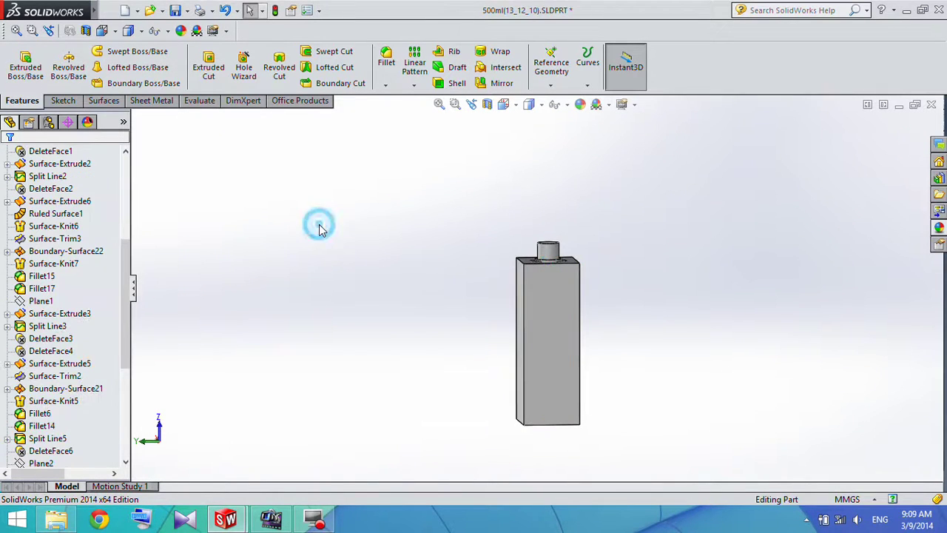
{"action": "mouse_move", "coordinate": [45, 10]}
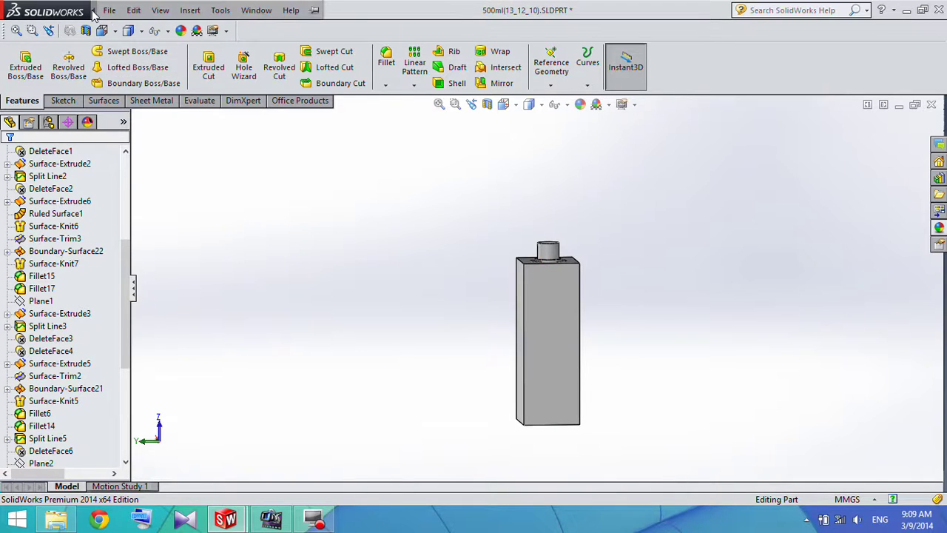
Step: Set up a Combine Subtract taking Shell2 out of the Boss-Extrude2 block
{"action": "left_click", "coordinate": [160, 9]}
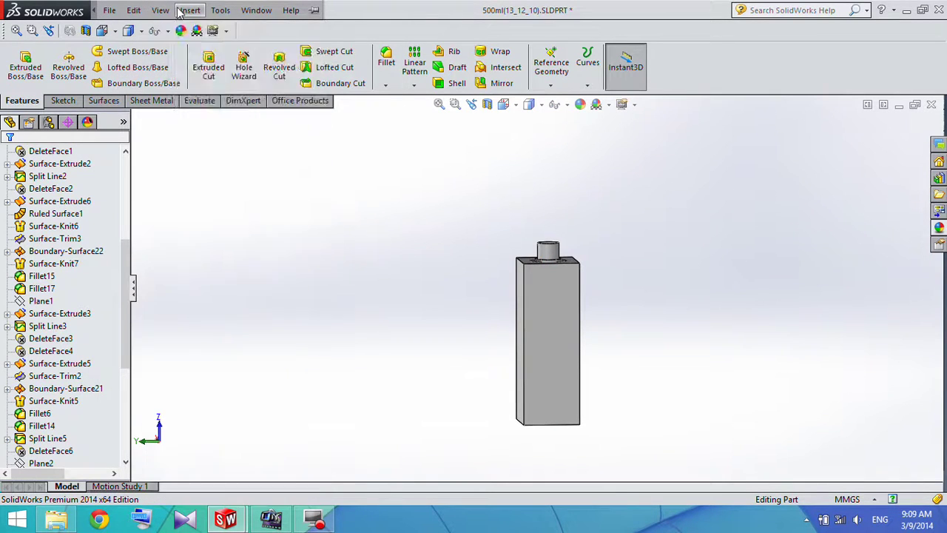
{"action": "mouse_move", "coordinate": [215, 56]}
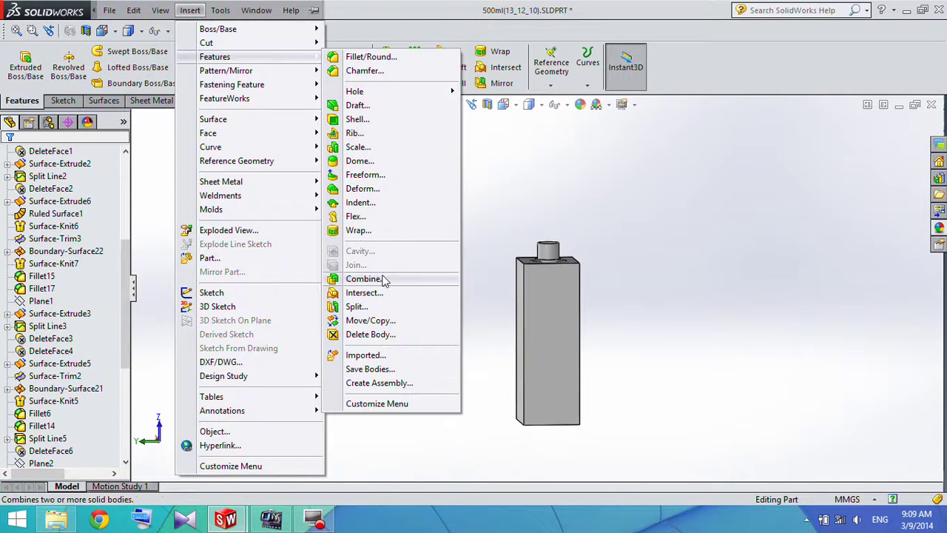
{"action": "left_click", "coordinate": [373, 282]}
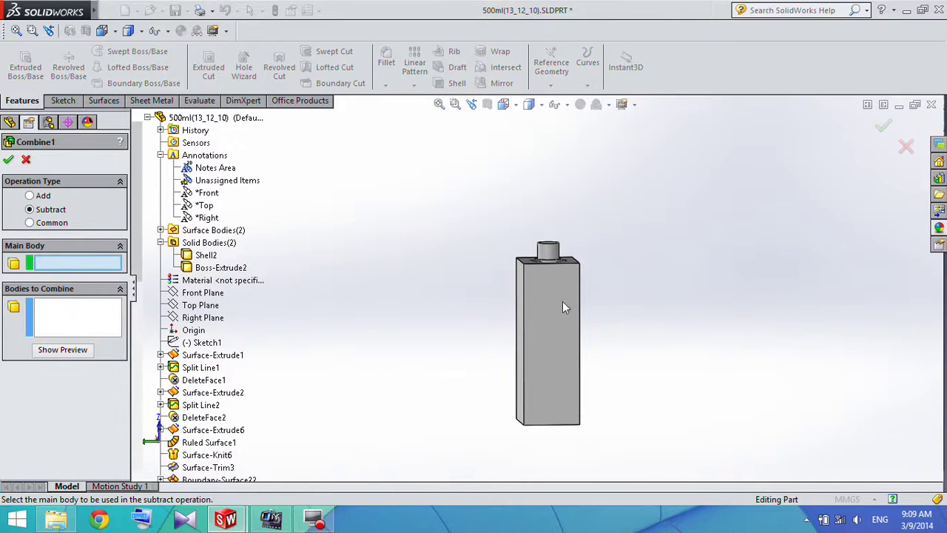
{"action": "scroll", "coordinate": [583, 296], "scroll_direction": "down", "scroll_amount": 2}
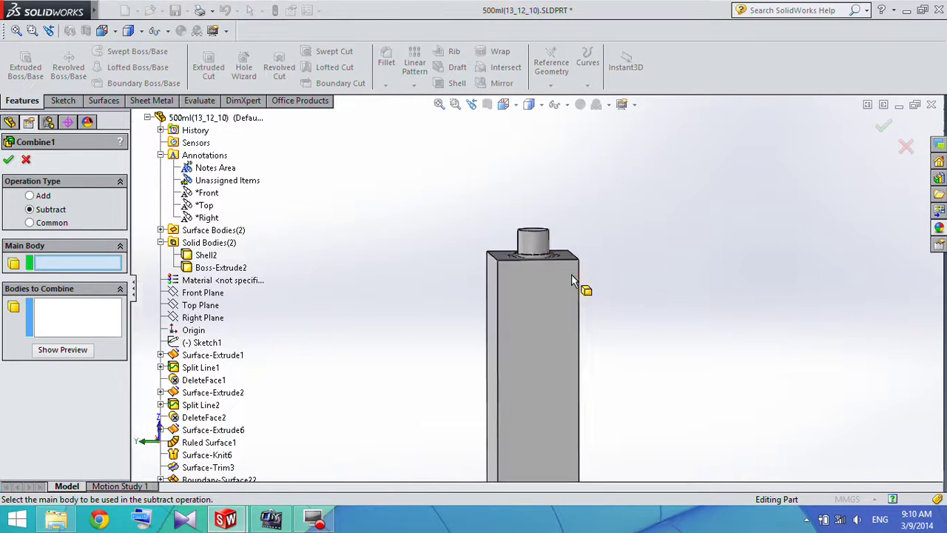
{"action": "scroll", "coordinate": [385, 241], "scroll_direction": "down", "scroll_amount": 4}
{"action": "middle_click_drag", "start_coordinate": [385, 265], "coordinate": [372, 324]}
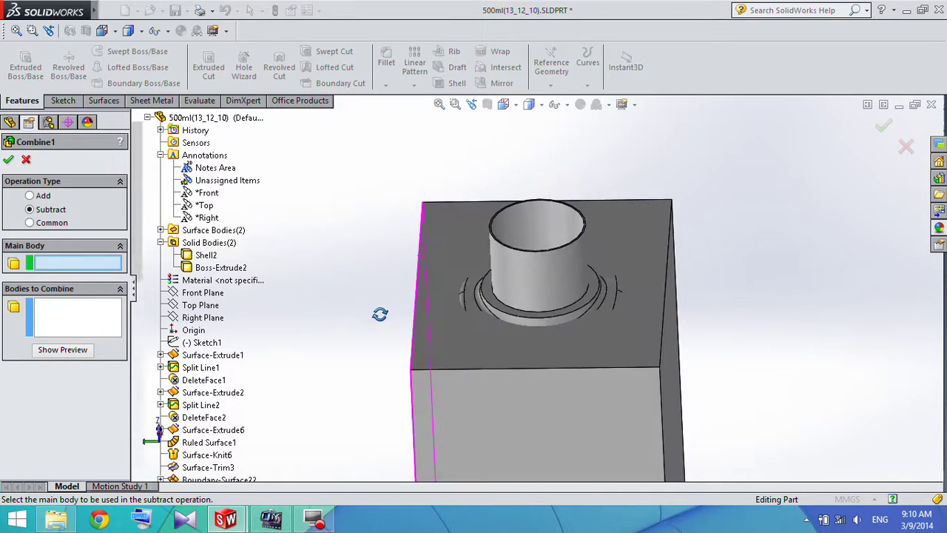
{"action": "left_click", "coordinate": [452, 391]}
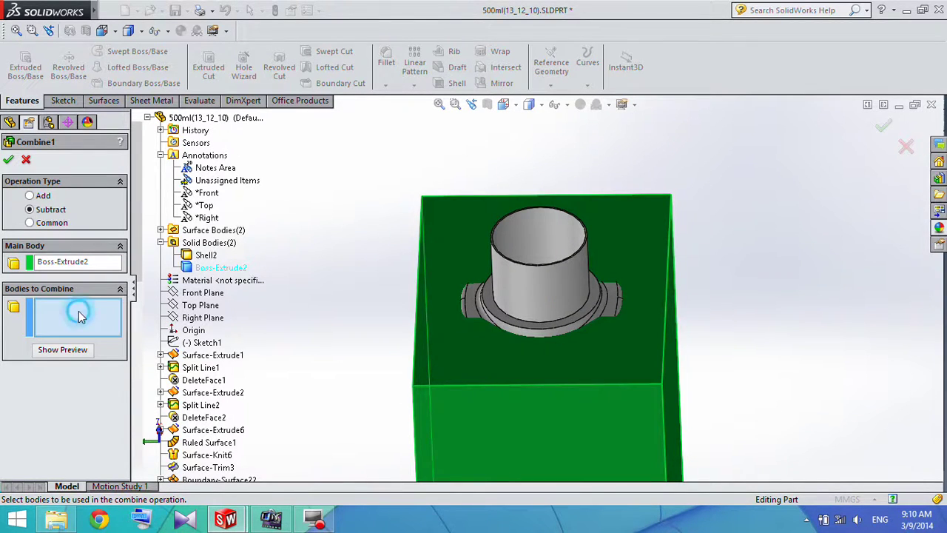
{"action": "left_click", "coordinate": [560, 292]}
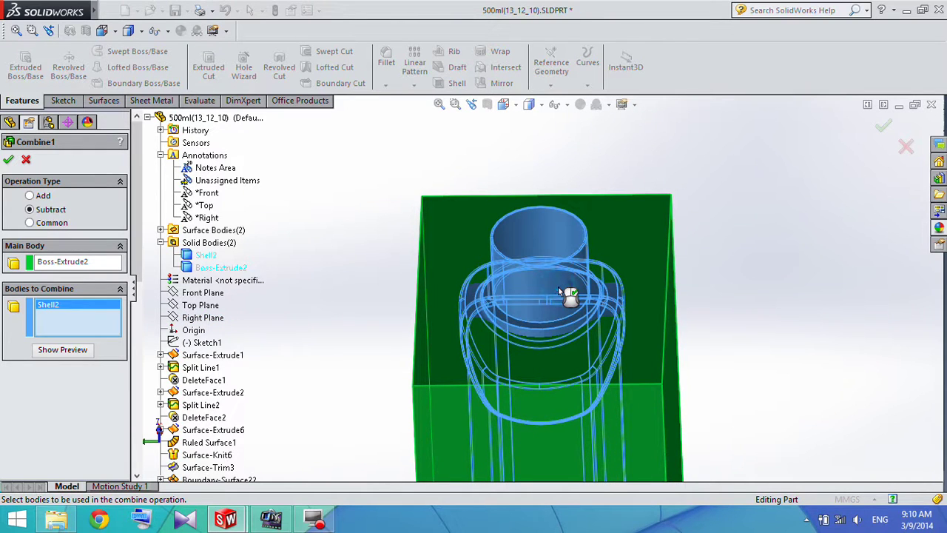
{"action": "left_click", "coordinate": [9, 159]}
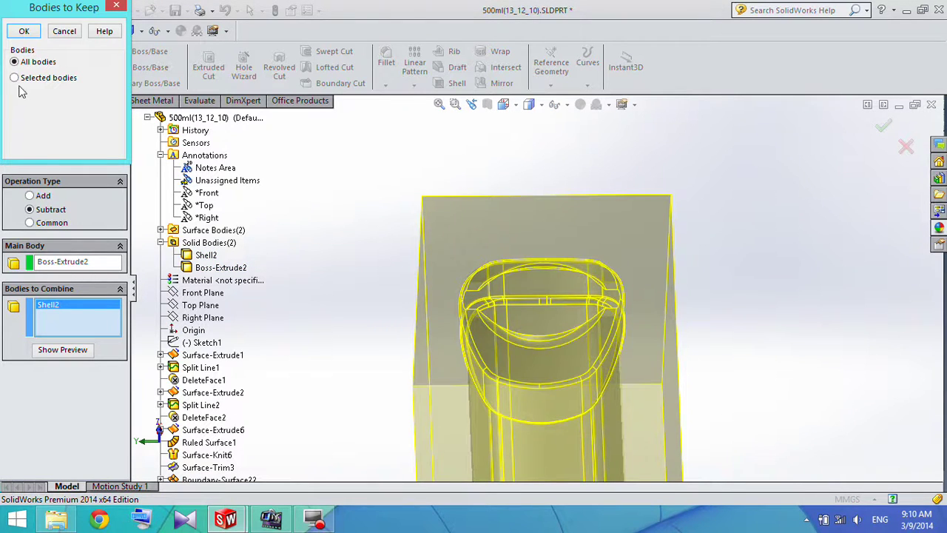
Step: Keep only Body 2, the inner bottle-shaped cavity, from the subtraction
{"action": "left_click", "coordinate": [14, 79]}
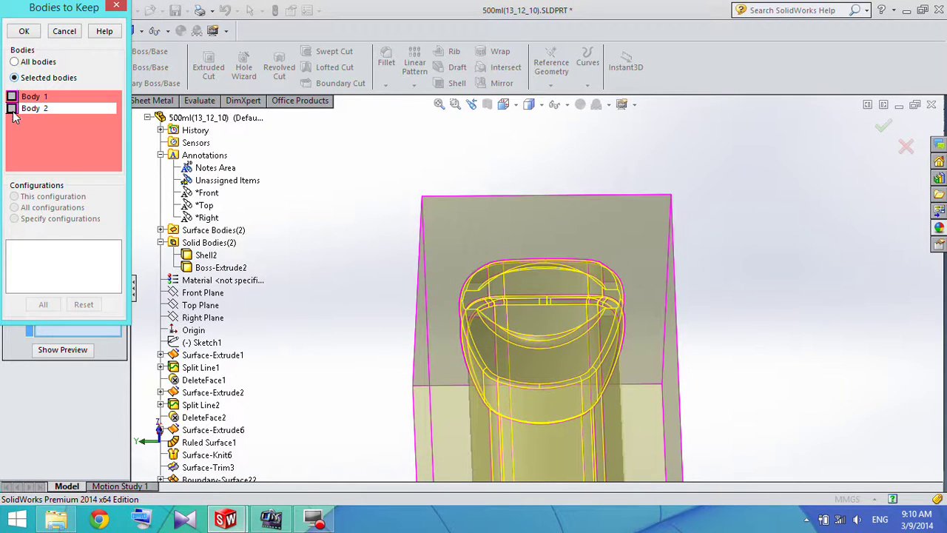
{"action": "left_click", "coordinate": [12, 109]}
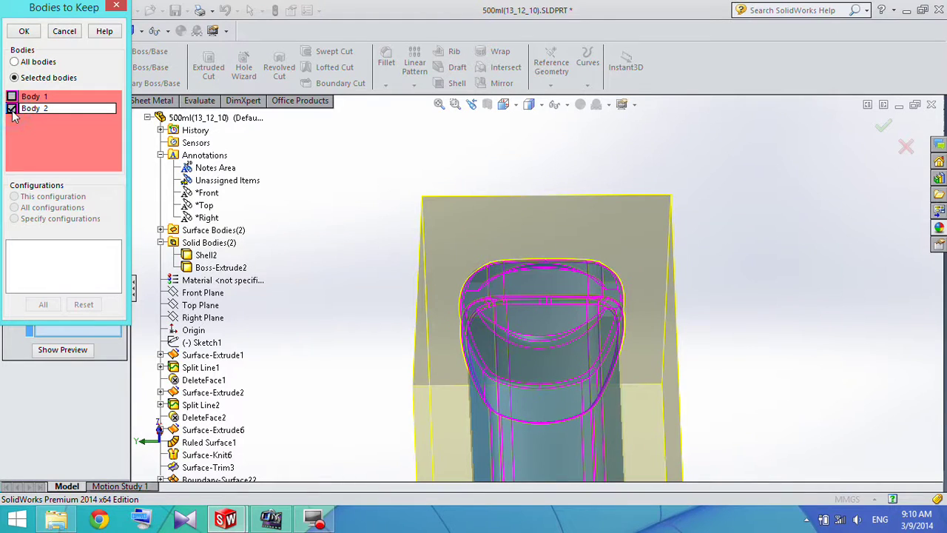
{"action": "left_click", "coordinate": [20, 32]}
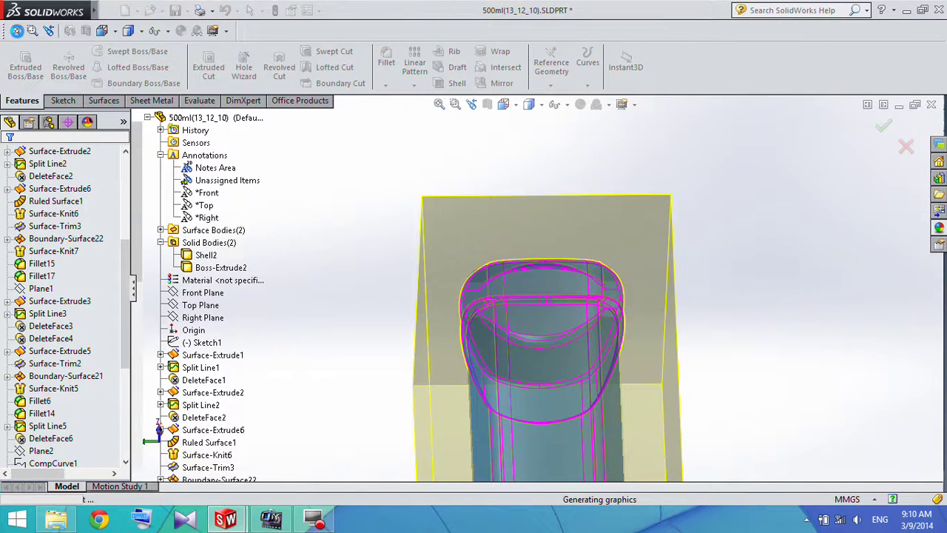
Step: Clear selections and orbit to inspect the lone bottle-shaped cavity body
{"action": "left_click", "coordinate": [80, 352]}
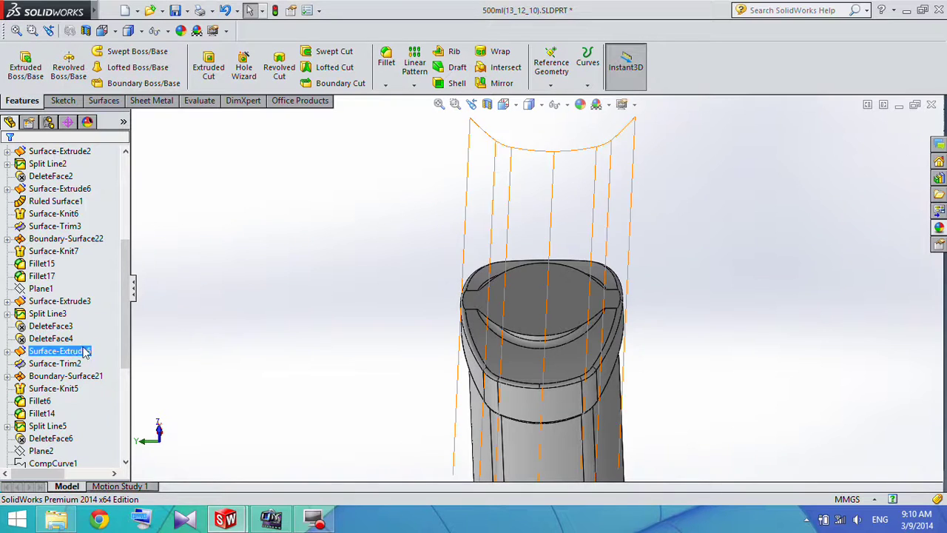
{"action": "left_click", "coordinate": [140, 324]}
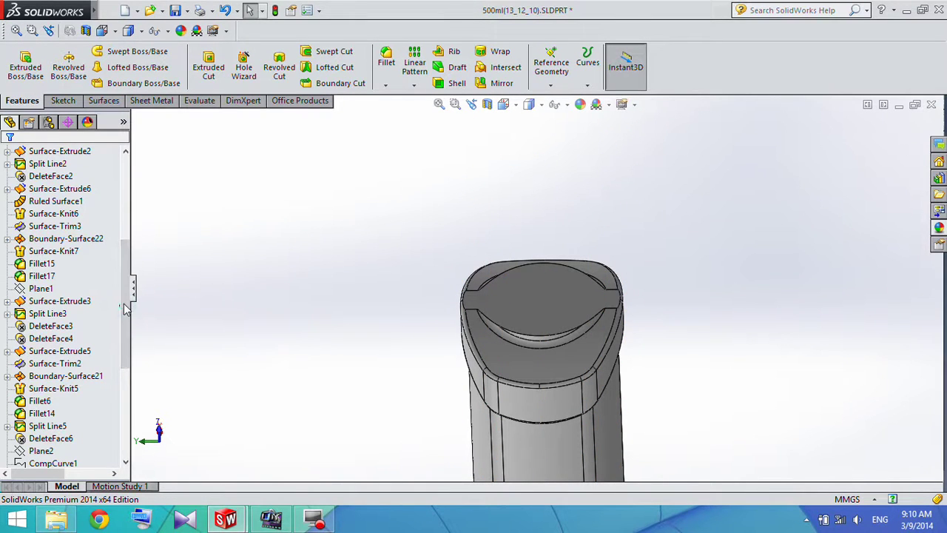
{"action": "left_click_drag", "start_coordinate": [121, 308], "coordinate": [196, 330]}
{"action": "left_click", "coordinate": [295, 286]}
{"action": "middle_click_drag", "start_coordinate": [368, 393], "coordinate": [469, 455]}
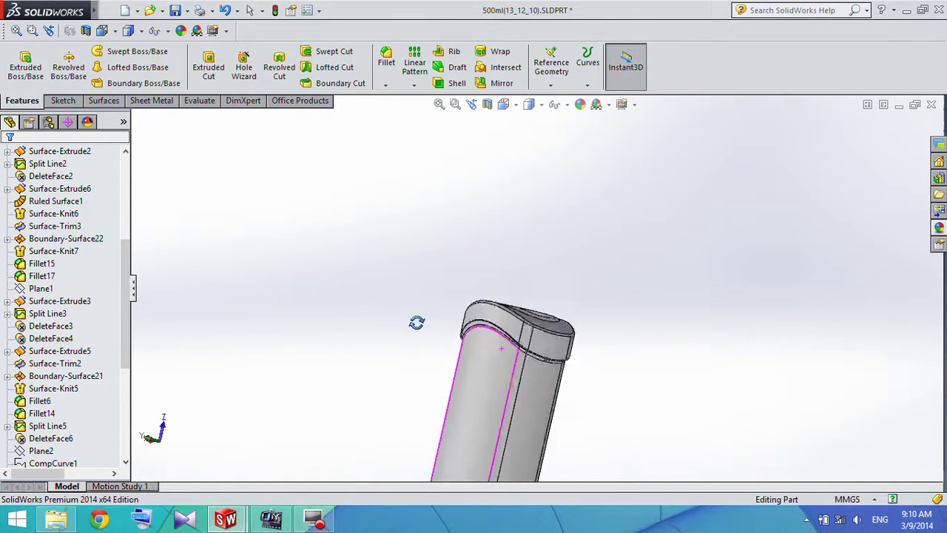
{"action": "middle_click_drag", "start_coordinate": [489, 304], "coordinate": [503, 338]}
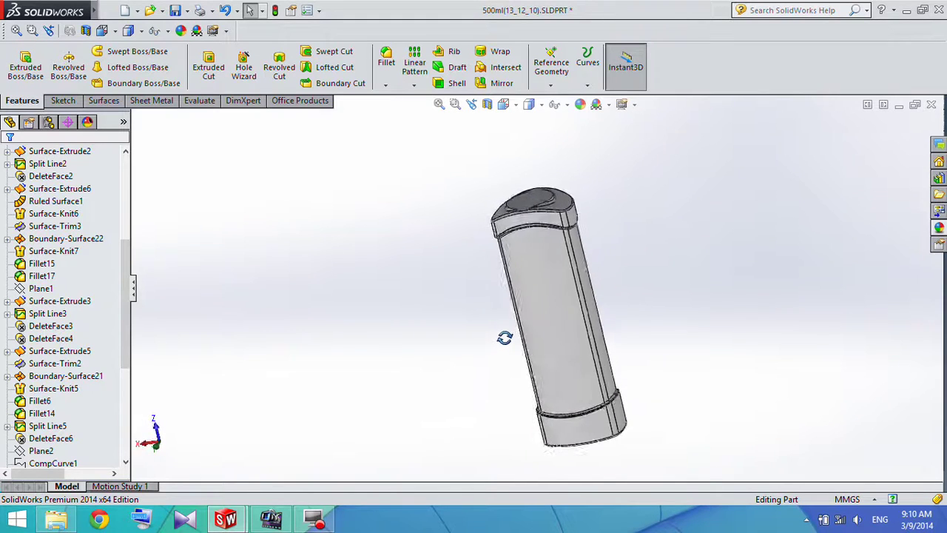
{"action": "scroll", "coordinate": [592, 271], "scroll_direction": "down", "scroll_amount": 3}
{"action": "scroll", "coordinate": [592, 270], "scroll_direction": "up", "scroll_amount": 2}
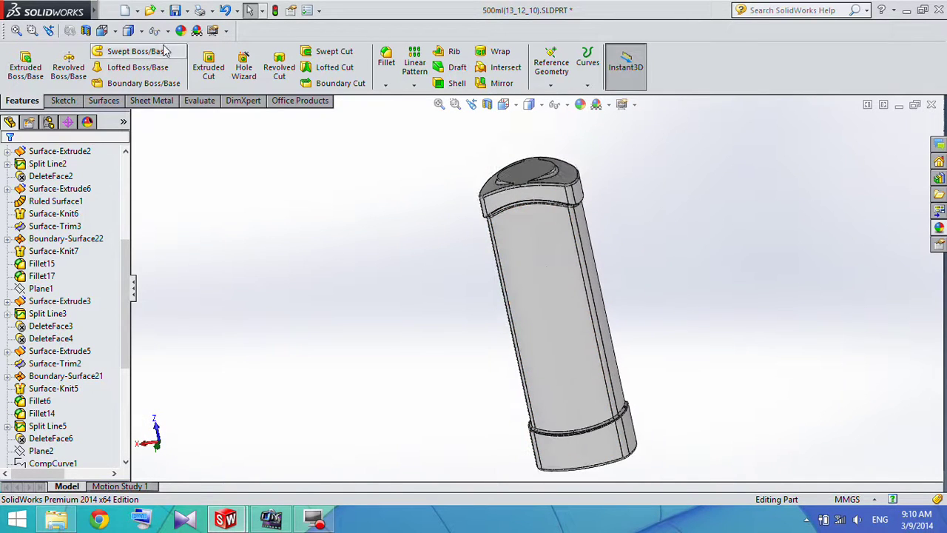
{"action": "left_click", "coordinate": [62, 101]}
{"action": "left_click", "coordinate": [94, 103]}
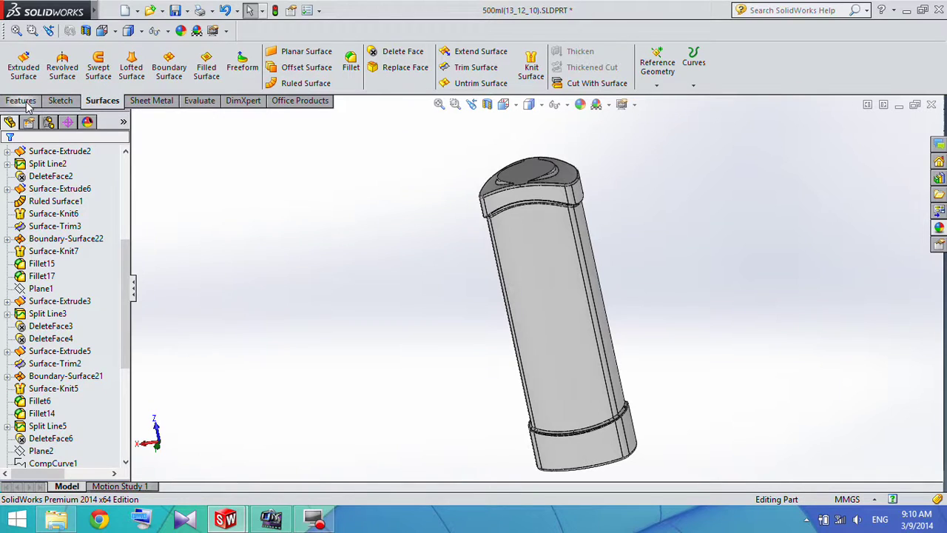
{"action": "left_click", "coordinate": [199, 101]}
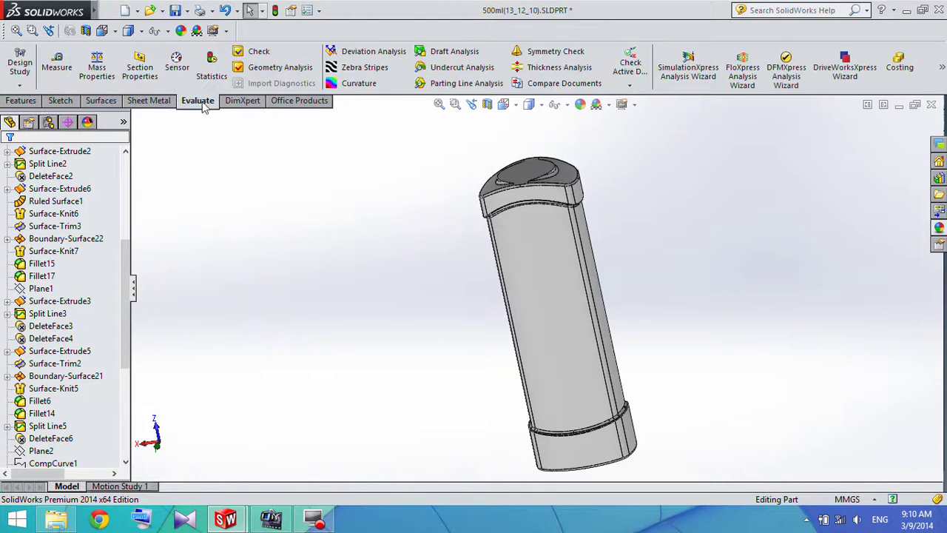
{"action": "left_click", "coordinate": [88, 71]}
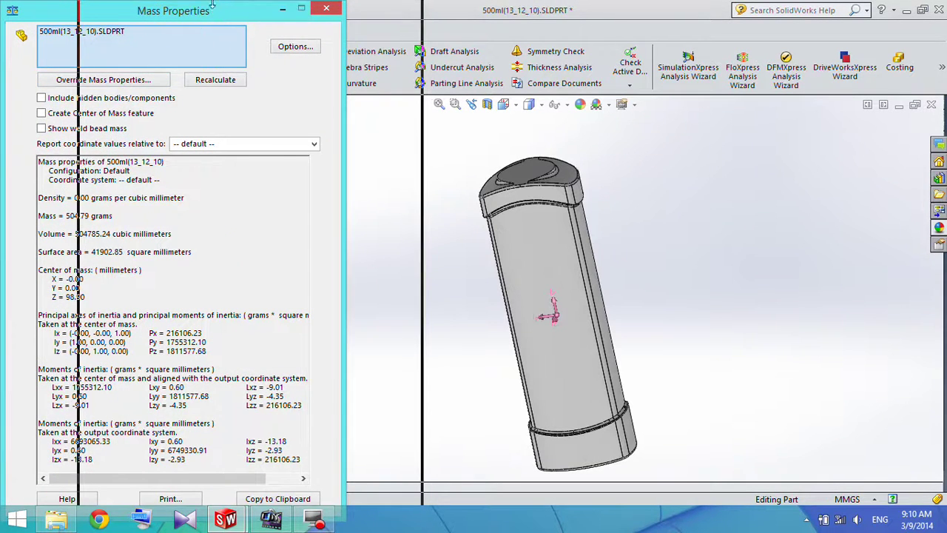
{"action": "left_click_drag", "start_coordinate": [217, 18], "coordinate": [215, 18]}
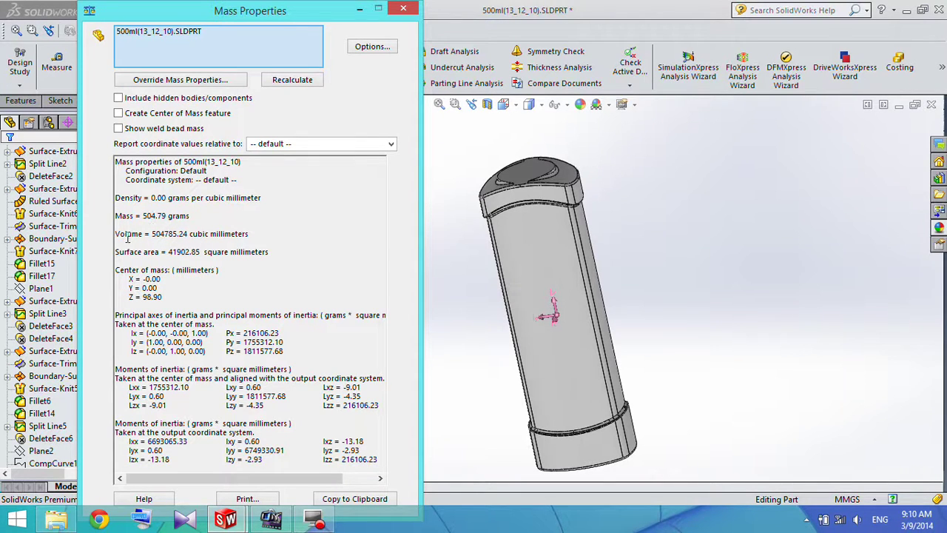
{"action": "left_click_drag", "start_coordinate": [121, 237], "coordinate": [250, 235]}
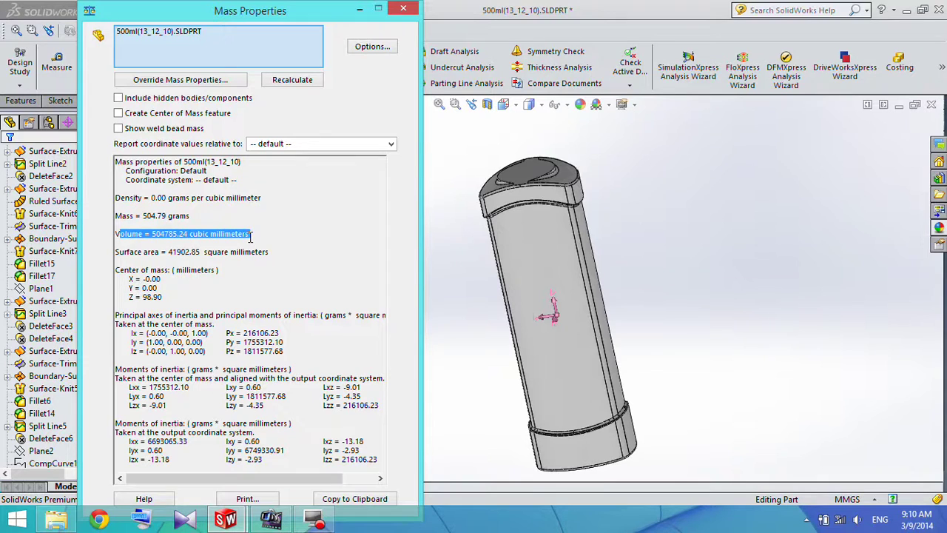
{"action": "left_click_drag", "start_coordinate": [115, 234], "coordinate": [248, 235]}
{"action": "left_click", "coordinate": [282, 236]}
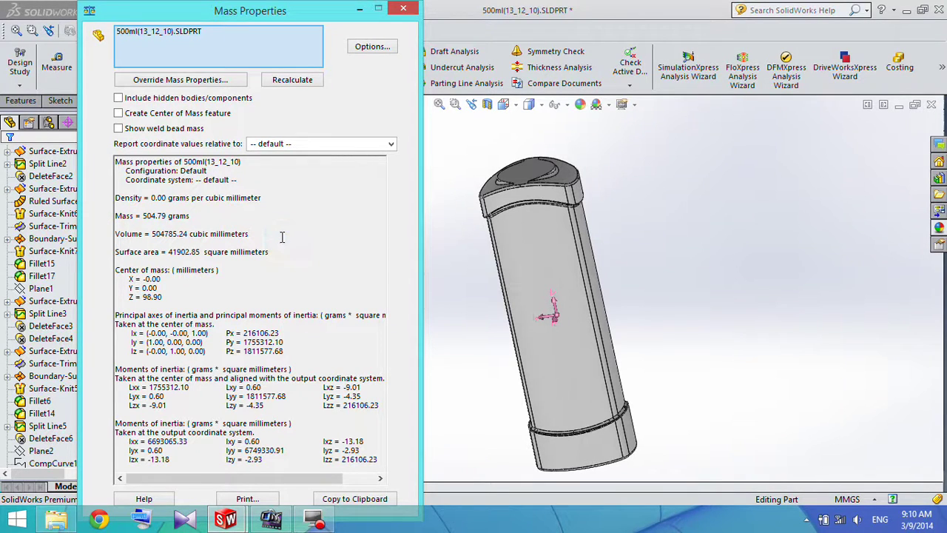
{"action": "left_click_drag", "start_coordinate": [250, 236], "coordinate": [111, 234]}
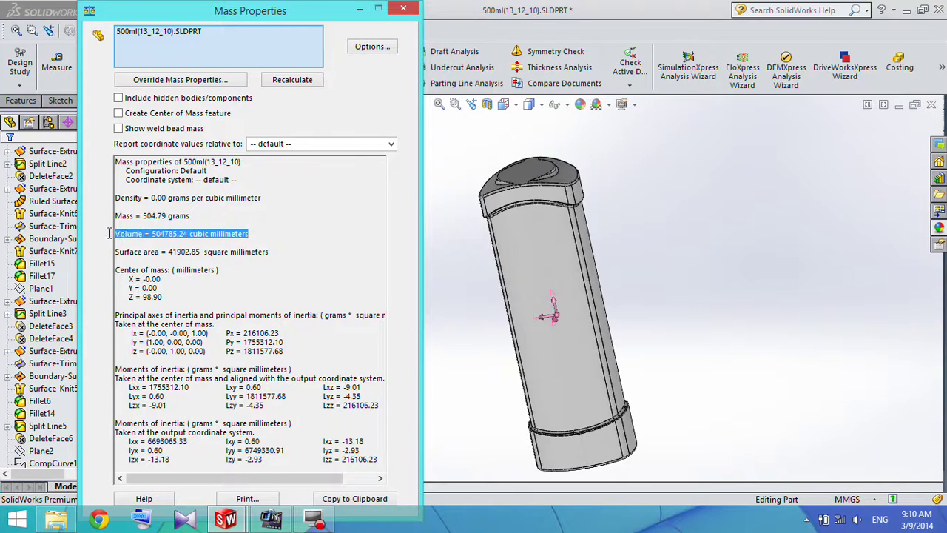
{"action": "left_click", "coordinate": [402, 10]}
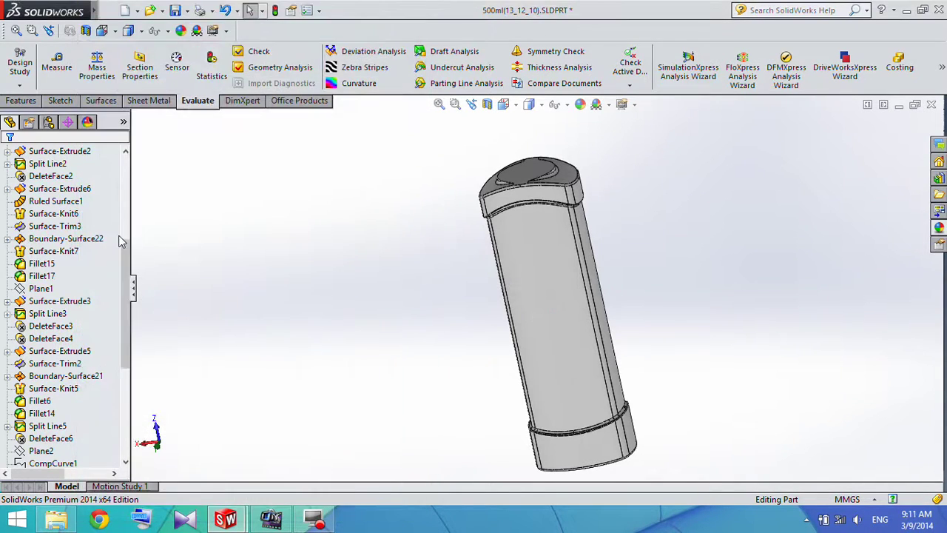
{"action": "left_click_drag", "start_coordinate": [123, 243], "coordinate": [130, 198]}
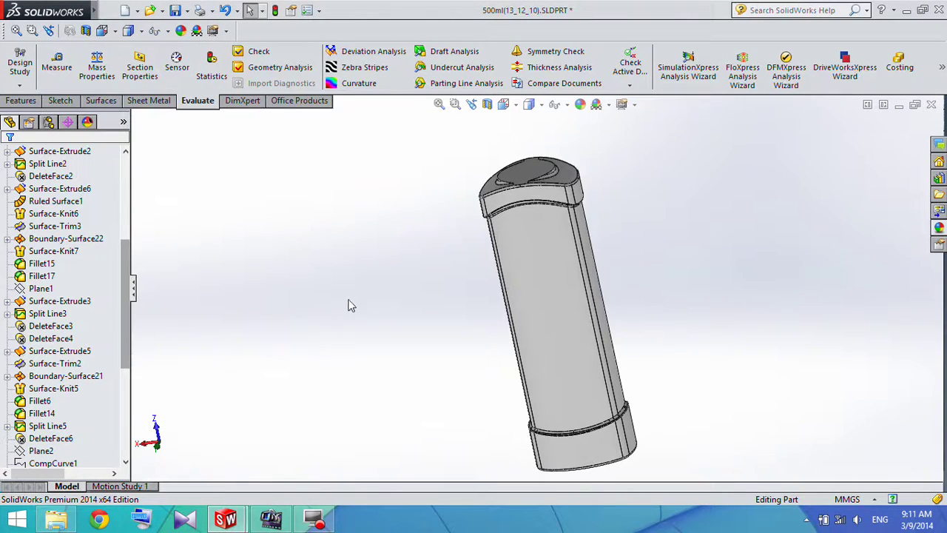
{"action": "mouse_move", "coordinate": [348, 302]}
{"action": "middle_mouse_down"}
{"action": "mouse_move", "coordinate": [383, 311]}
{"action": "mouse_move", "coordinate": [383, 247]}
{"action": "middle_mouse_up"}
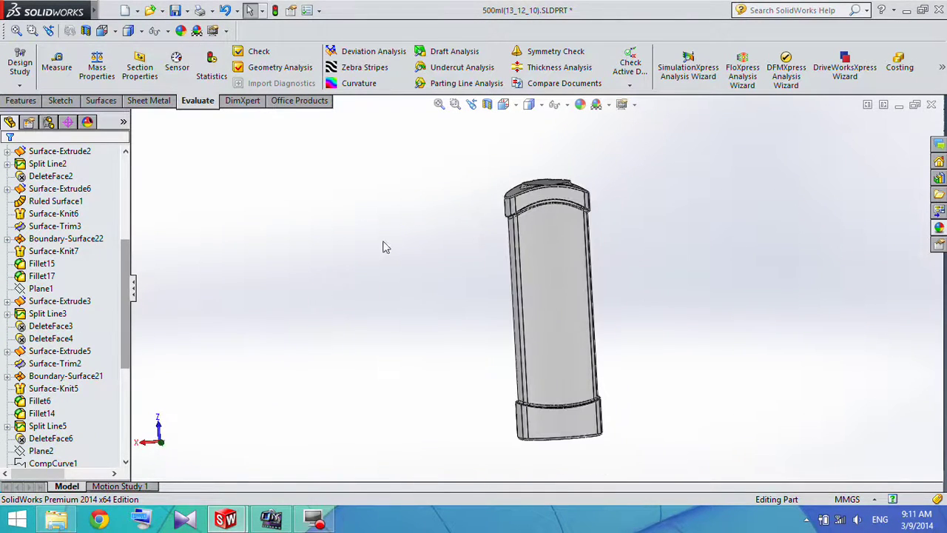
{"action": "left_click", "coordinate": [513, 106]}
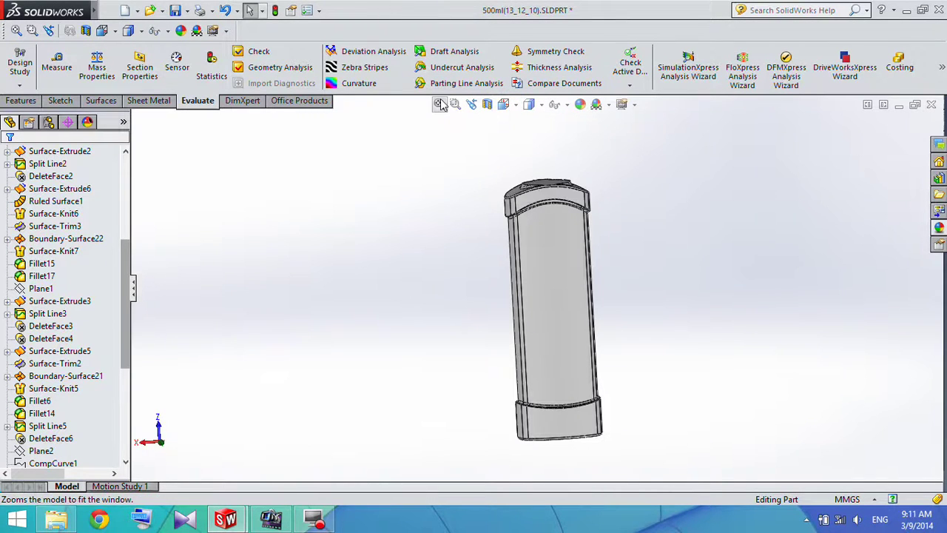